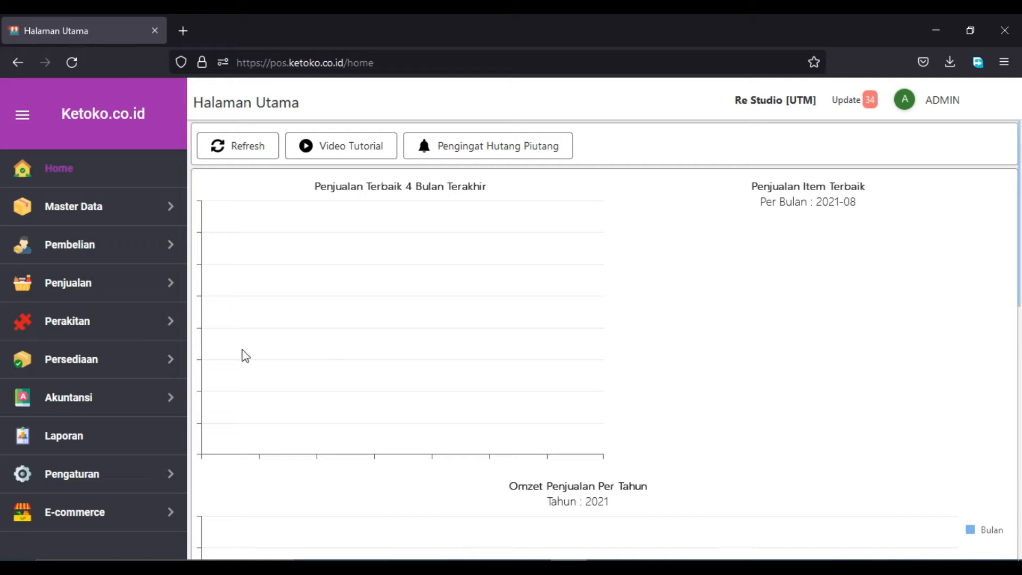
Step: Open the Saldo Awal page of the Persediaan module and look over its date field
left_click(162, 358)
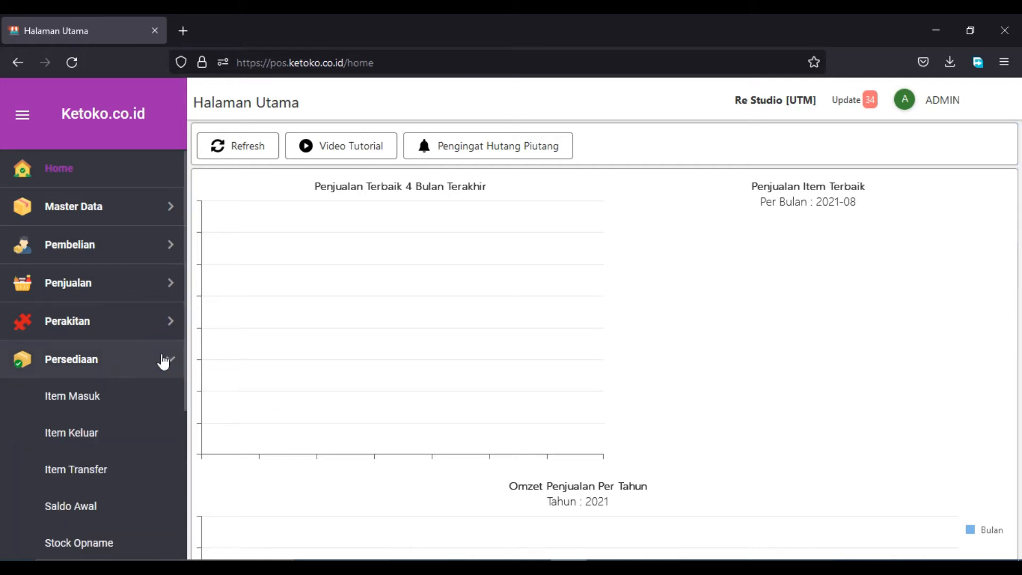
scroll(145, 378, "down", 3)
left_click(124, 358)
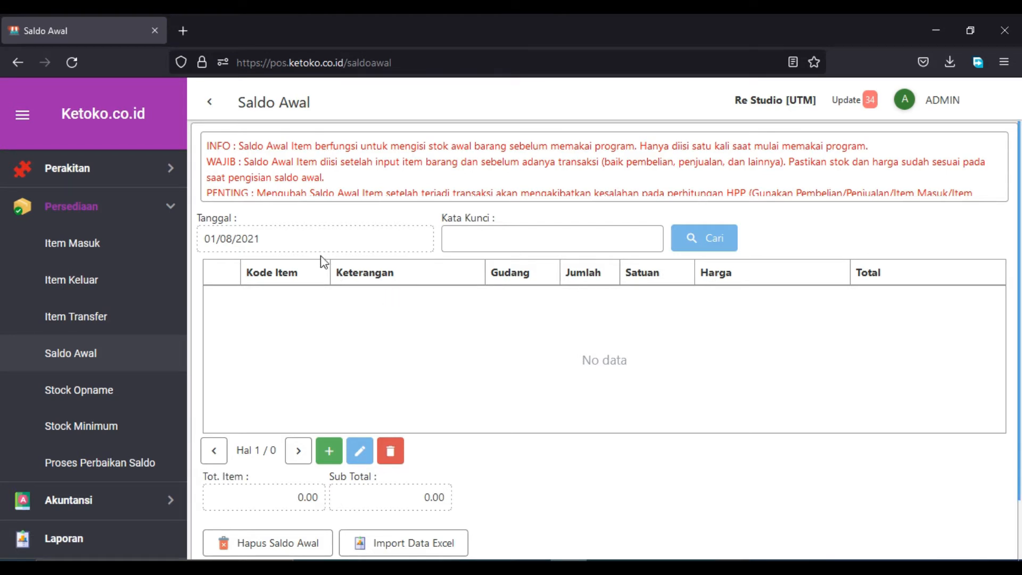
left_click_drag(311, 243, 205, 245)
left_click(292, 237)
left_click(282, 221)
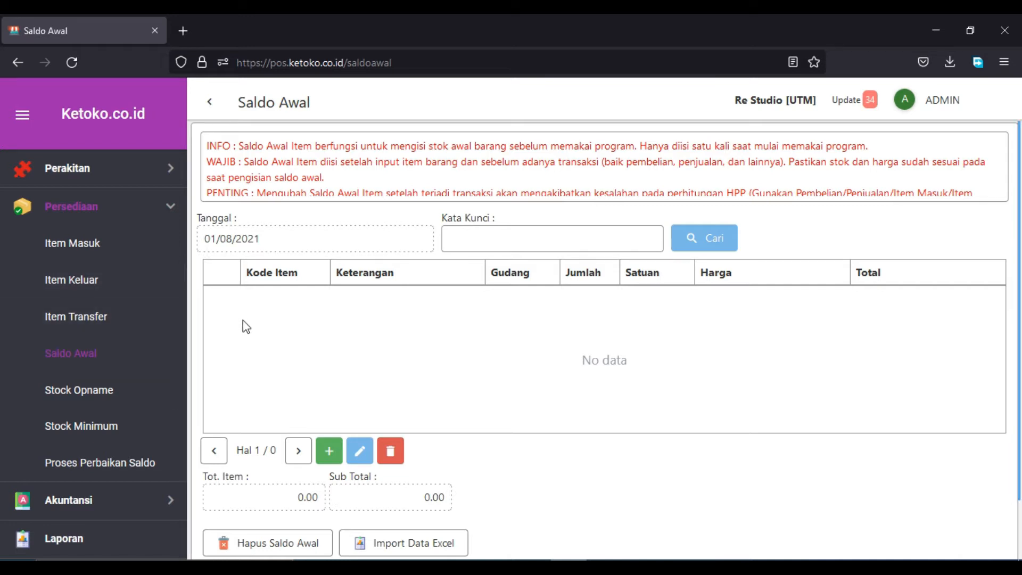
Step: Open Daftar Item in the master data and check the stock of the first two iPos items
scroll(122, 283, "up", 3)
left_click(110, 207)
left_click(89, 254)
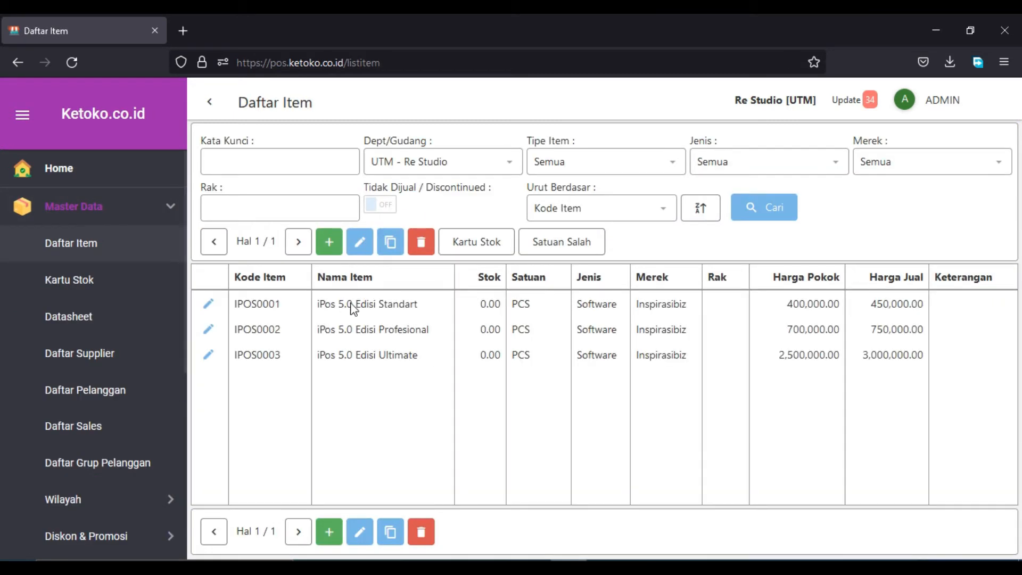
left_click(352, 307)
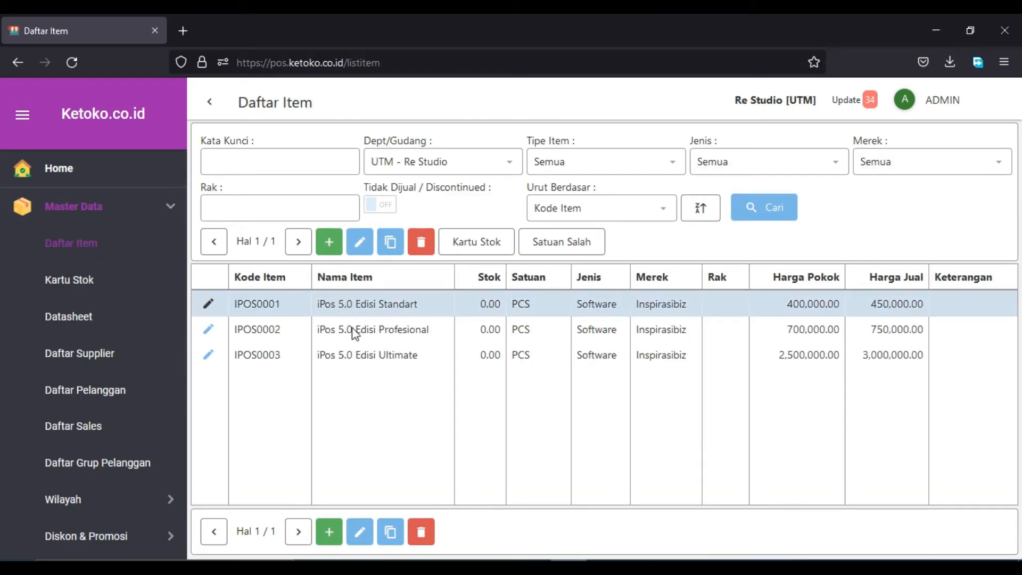
left_click(353, 330)
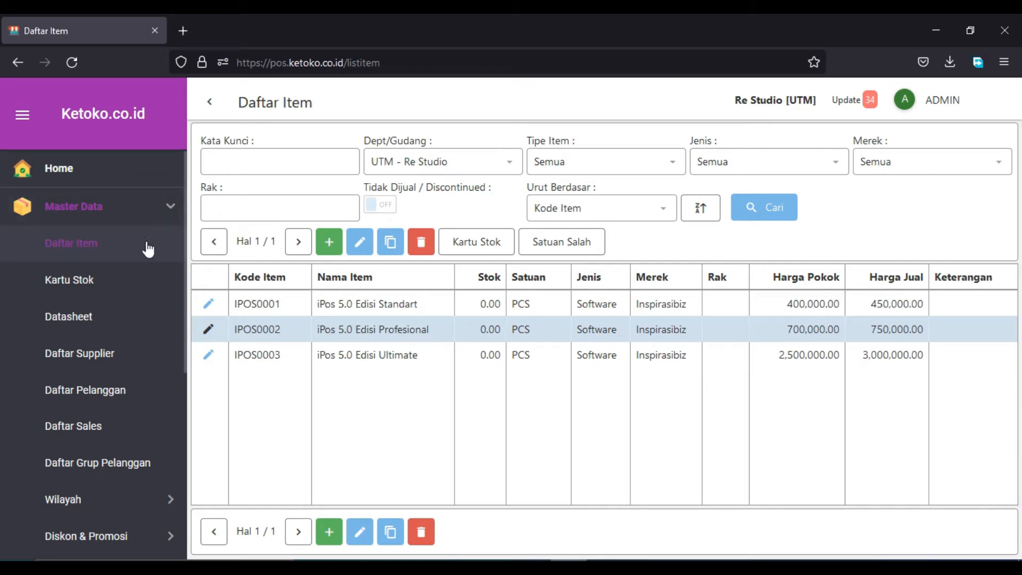
Step: Go back to the Saldo Awal page of the Persediaan module
scroll(108, 339, "down", 4)
scroll(112, 351, "down", 2)
left_click(118, 389)
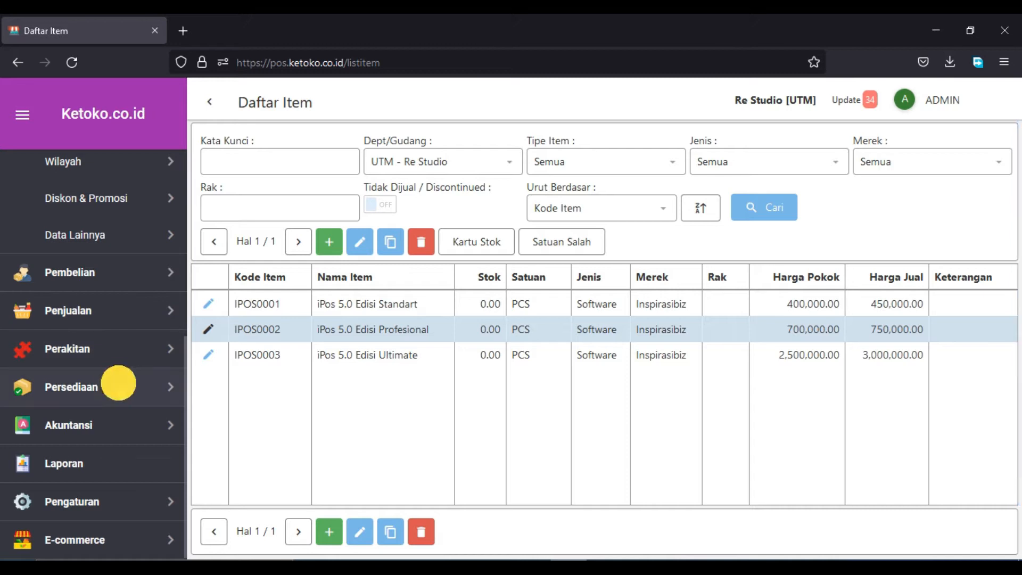
scroll(119, 330, "down", 4)
scroll(121, 330, "up", 2)
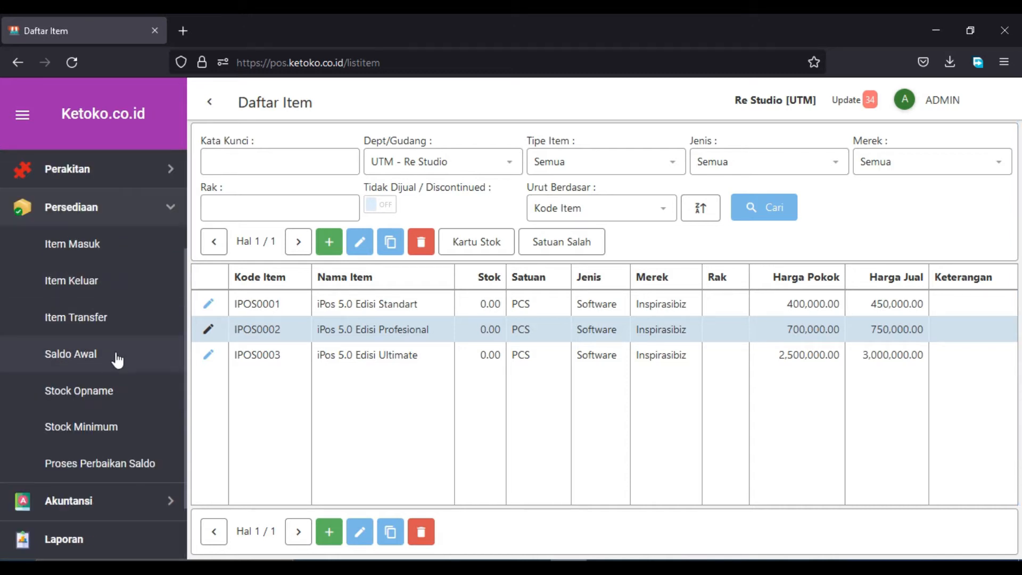
left_click(117, 353)
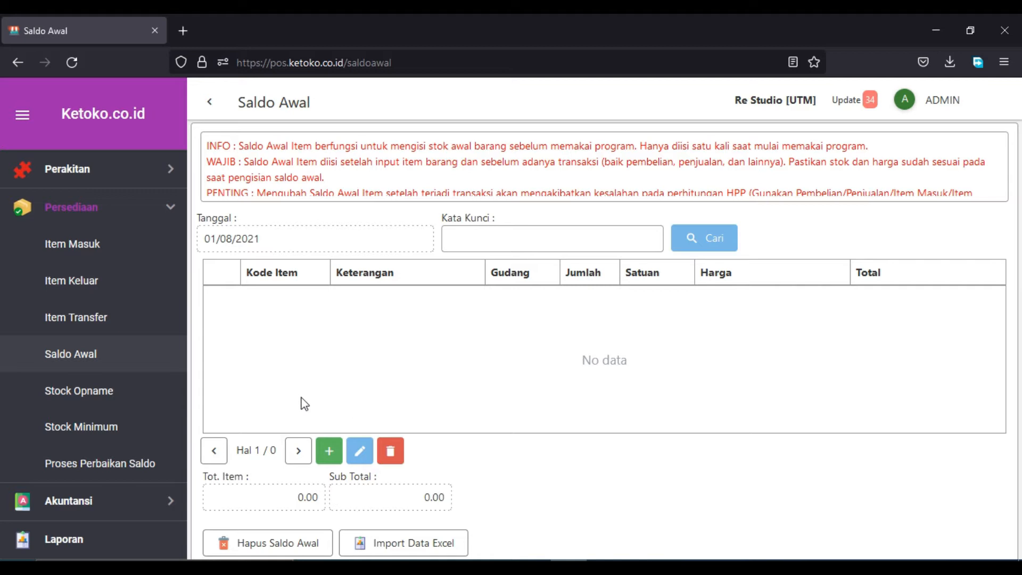
Step: Start a new opening balance entry and pick item IPOS0001, iPos 5.0 Edisi Standart, from the item search
left_click(329, 451)
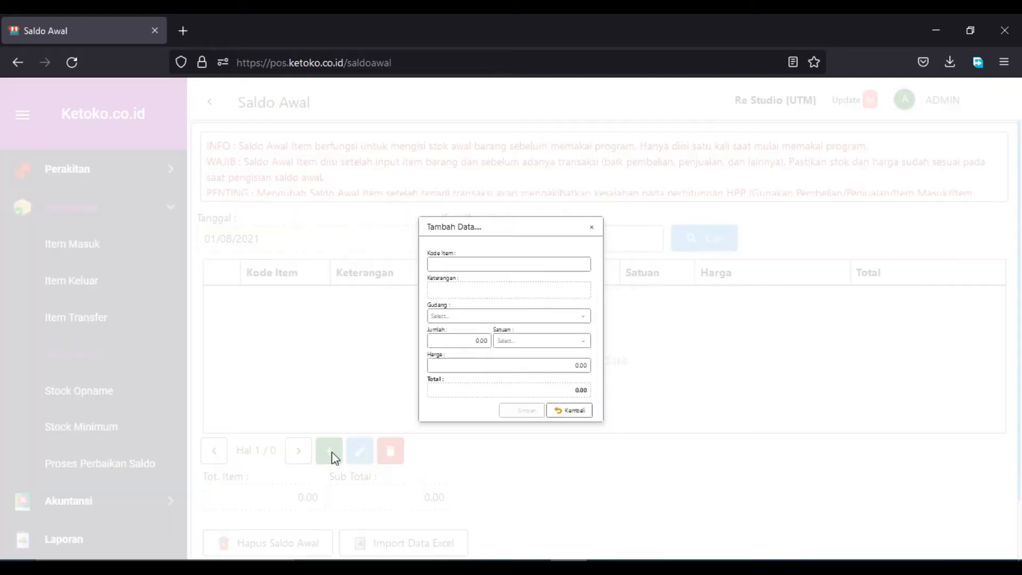
left_click(644, 223)
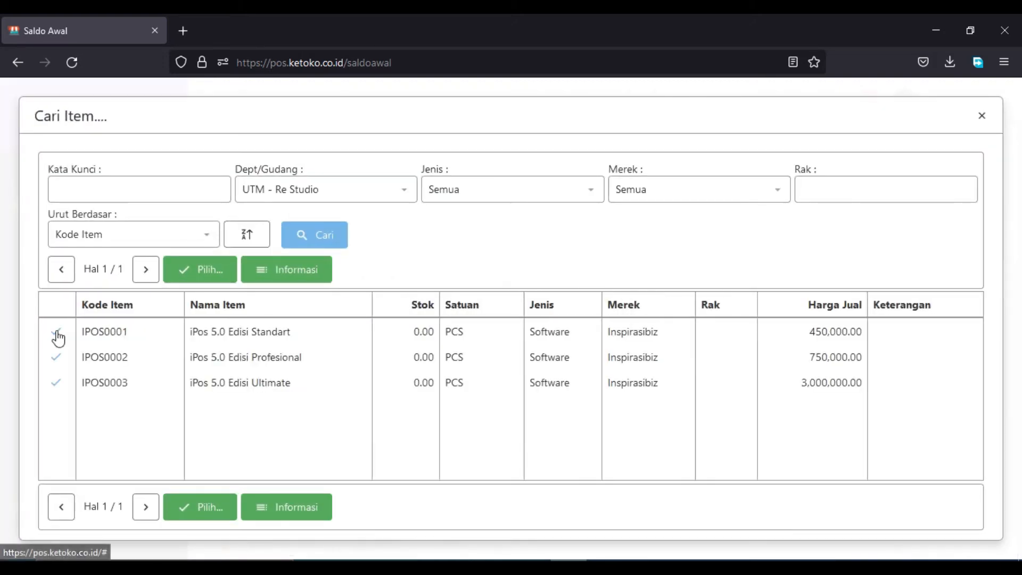
left_click(57, 335)
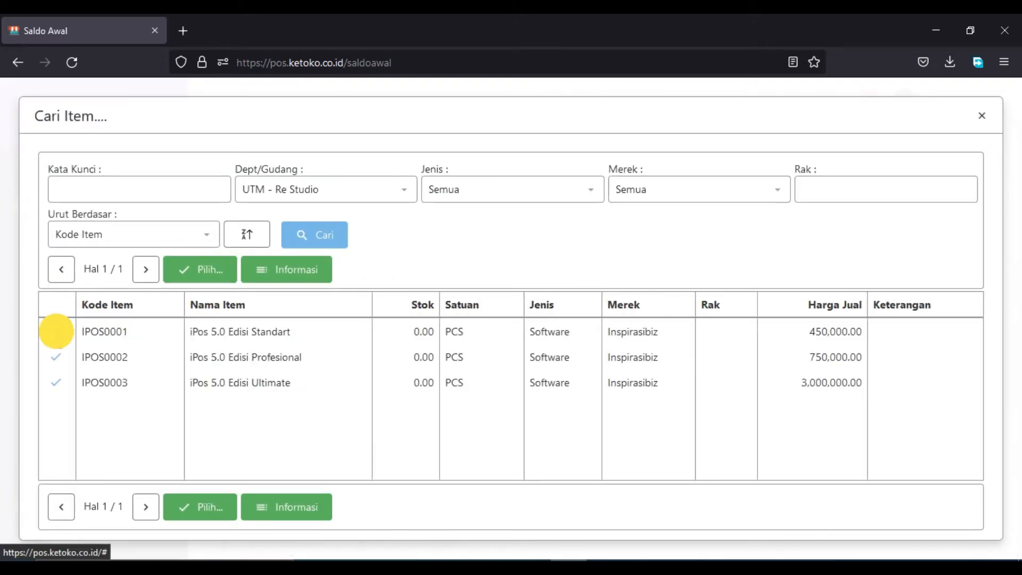
Step: Set the entry's quantity to 15, keep the price at 400,000, and save the opening balance of IPOS0001
left_click_drag(424, 356, 582, 336)
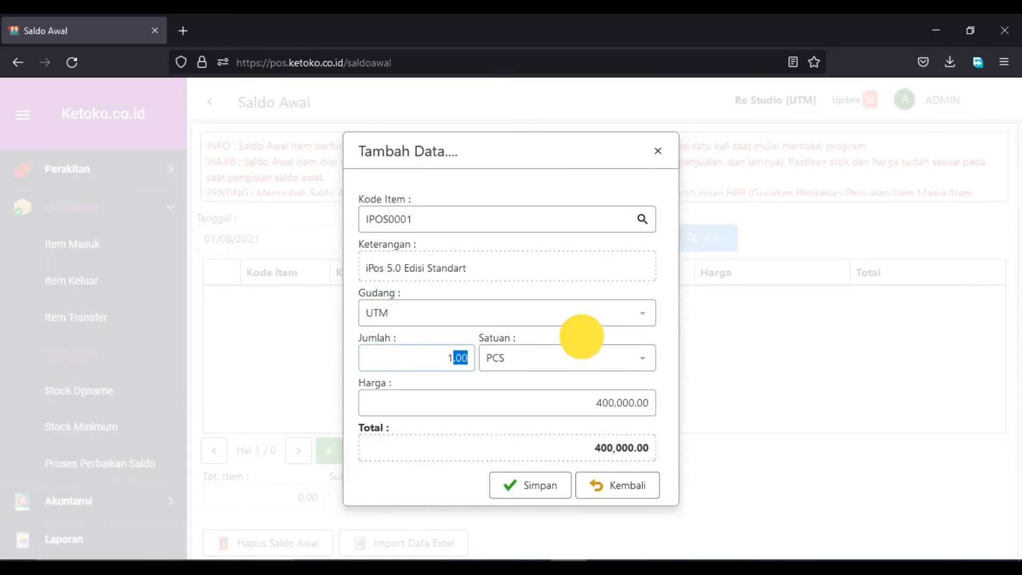
left_click(434, 360)
left_click_drag(434, 361, 471, 350)
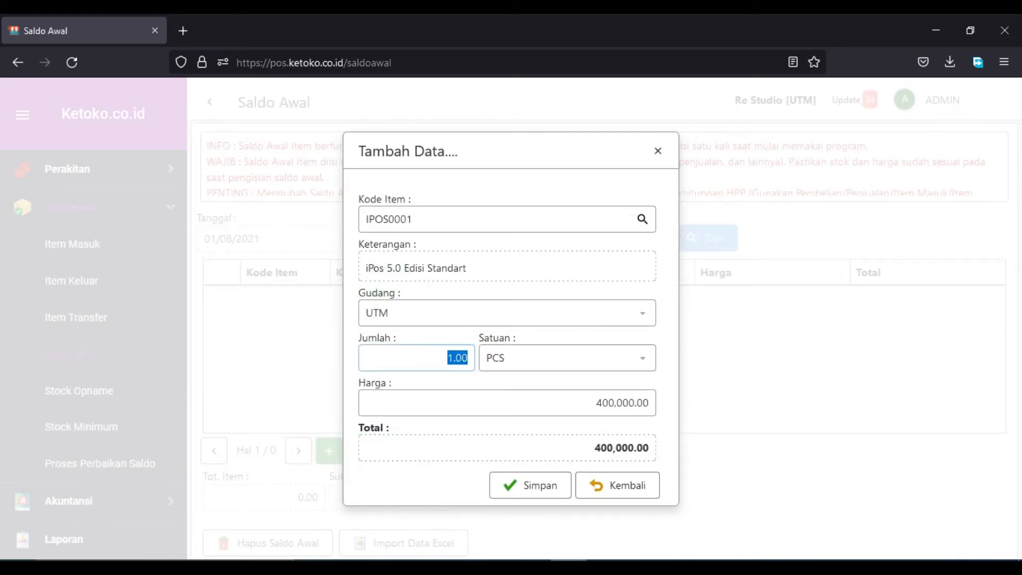
type("15")
left_click(548, 395)
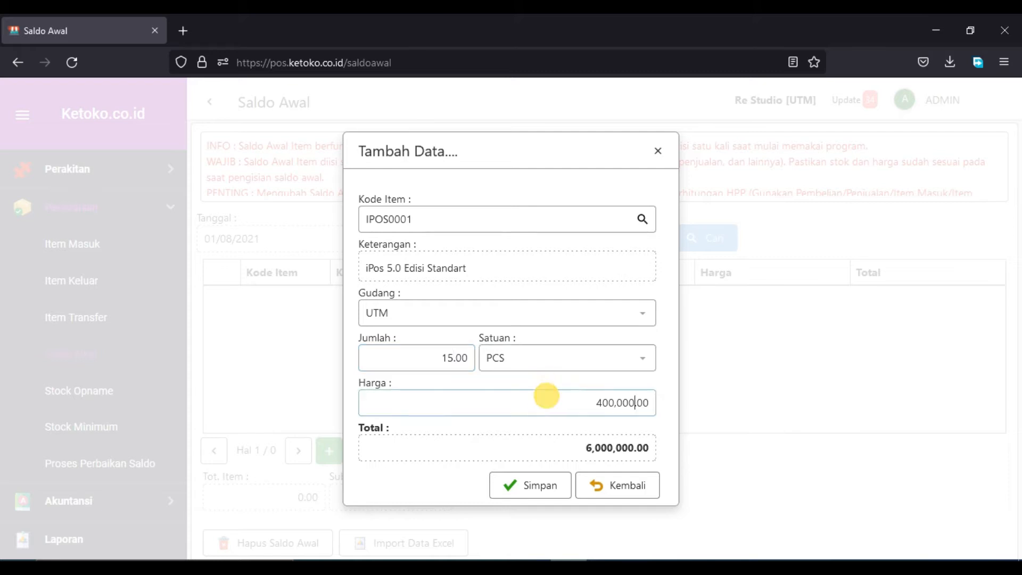
left_click_drag(570, 402, 664, 407)
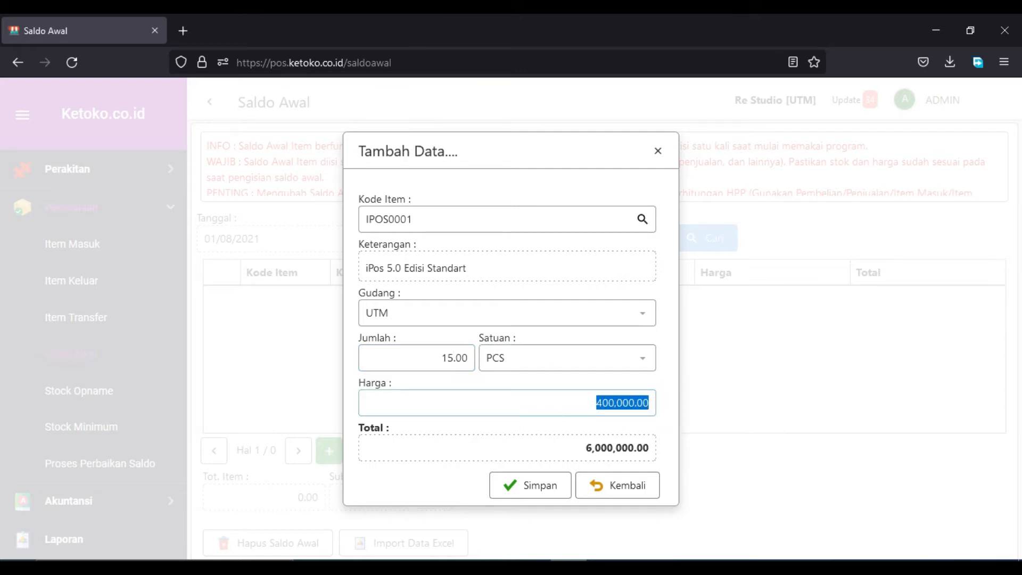
left_click(528, 487)
left_click(506, 356)
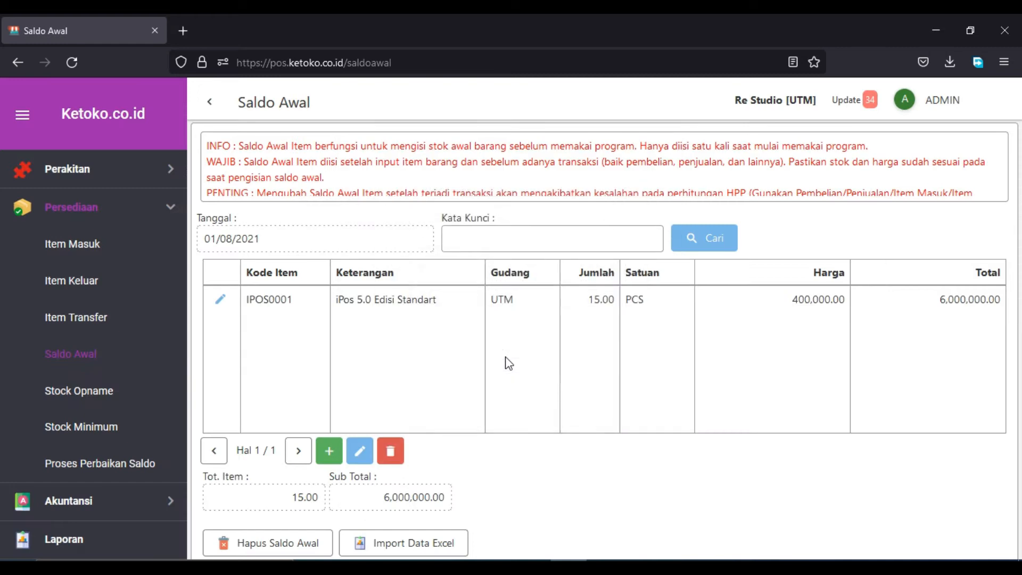
left_click(418, 298)
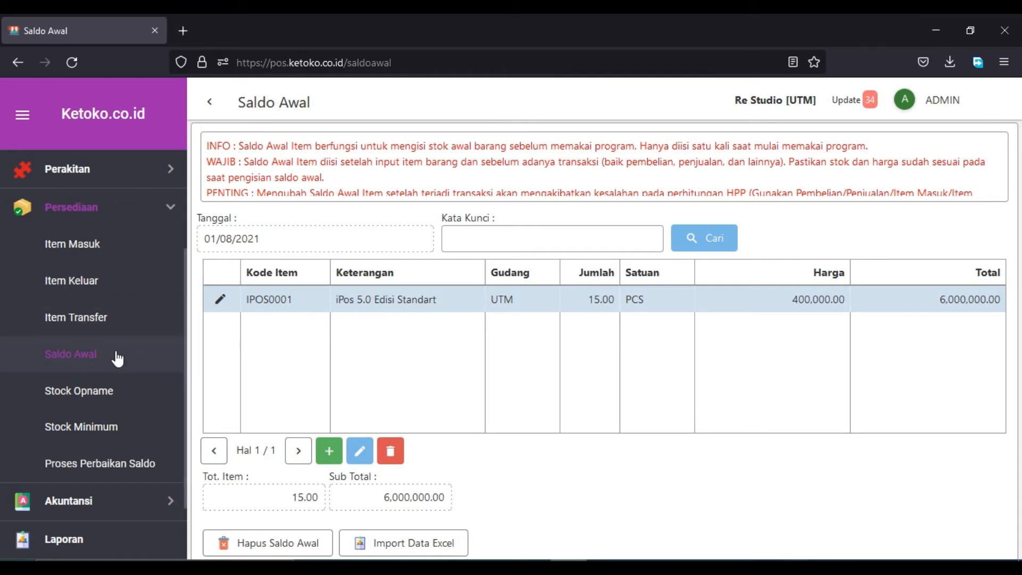
Step: Open Daftar Item again and check the stock of item IPOS0001
scroll(118, 346, "up", 3)
left_click(167, 208)
left_click(104, 253)
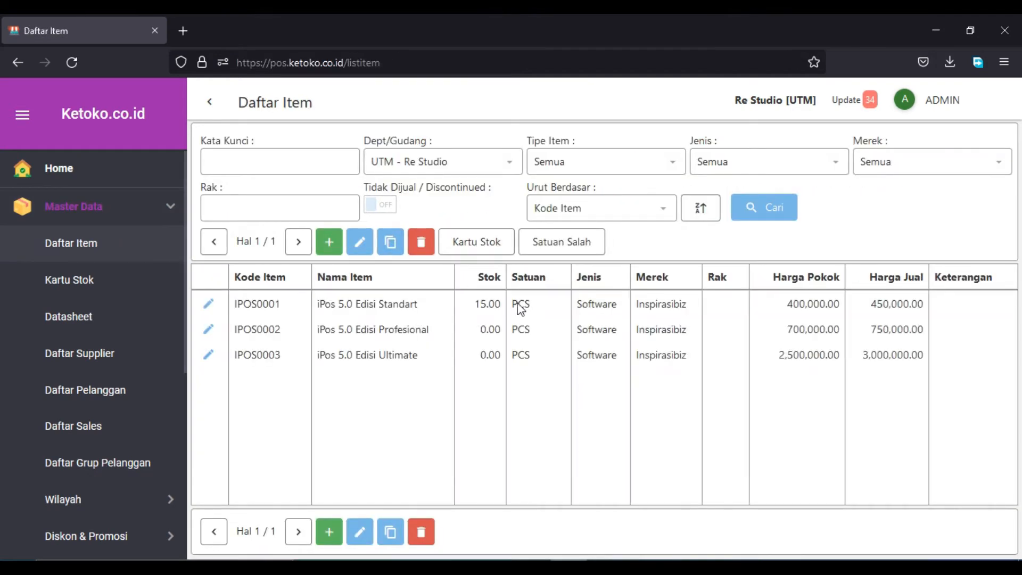
left_click(479, 306)
Step: Return to the Saldo Awal page, view the blank form for adding an entry, and close it without saving
scroll(80, 388, "down", 5)
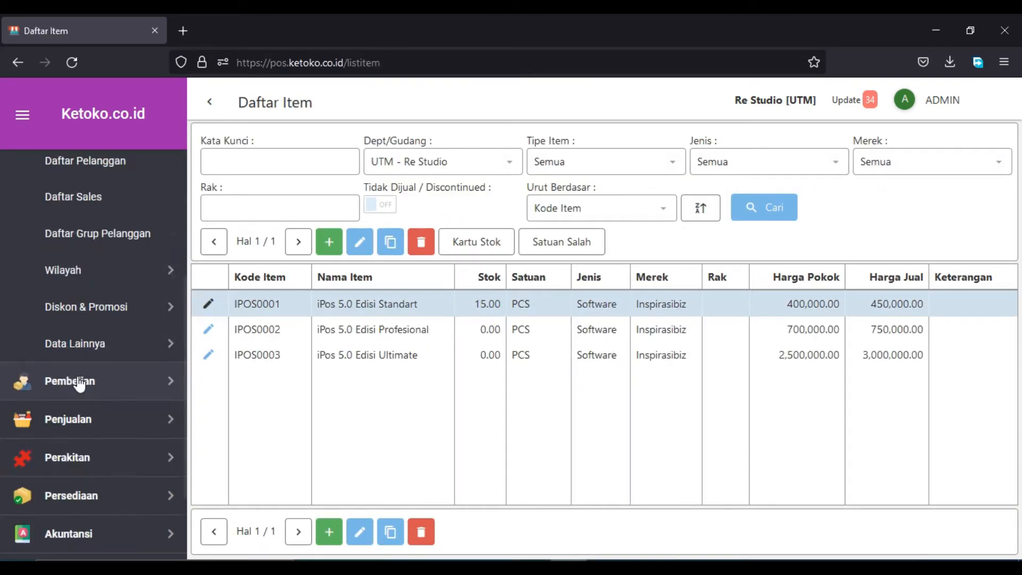
left_click(106, 426)
scroll(106, 372, "down", 5)
left_click(125, 285)
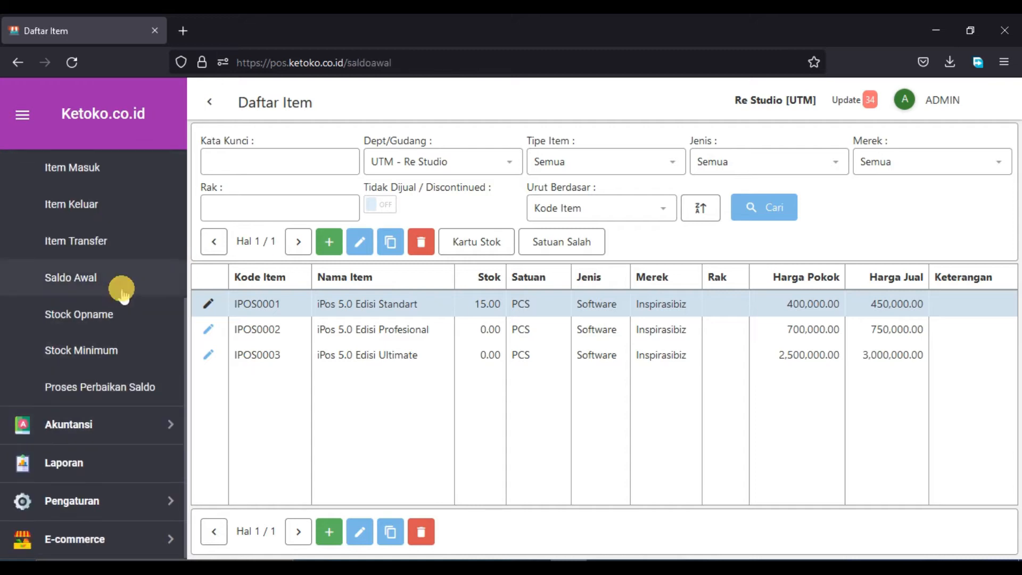
scroll(133, 343, "up", 2)
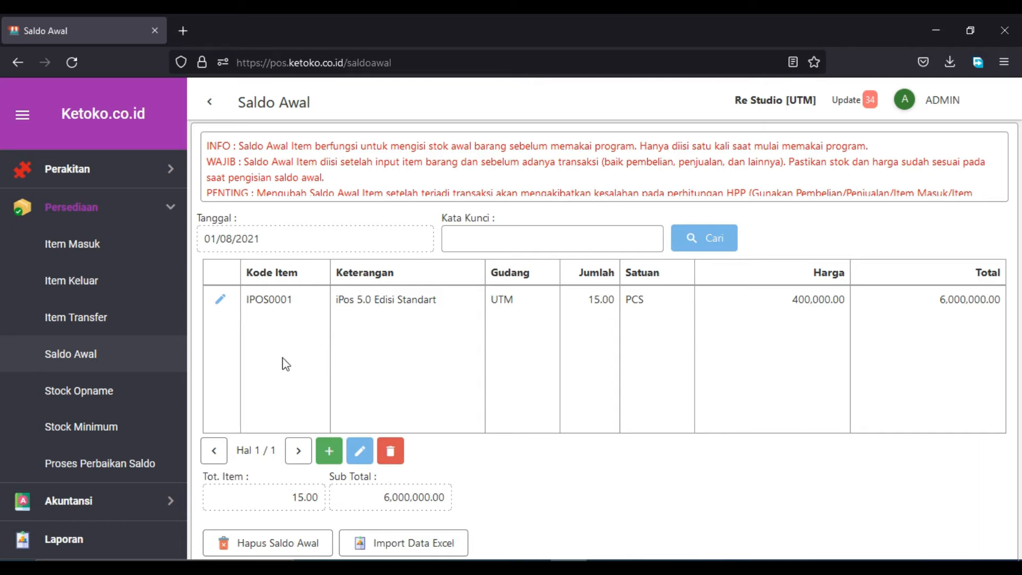
left_click(330, 451)
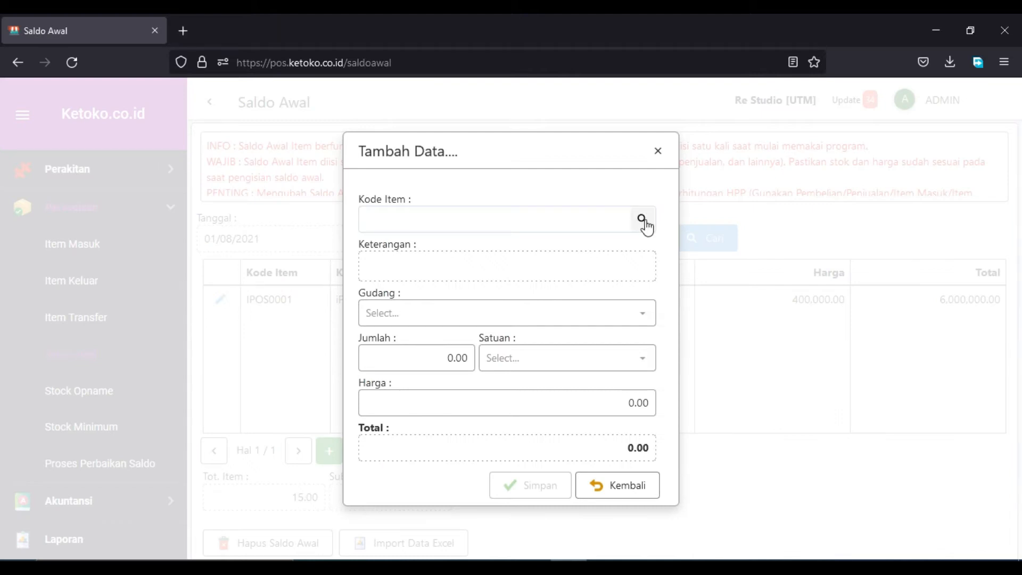
left_click(615, 487)
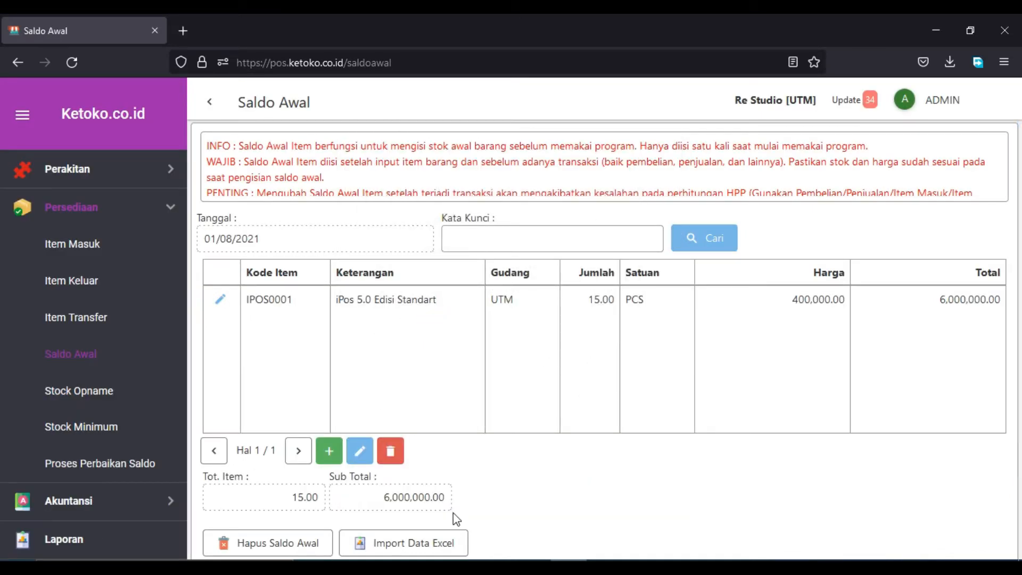
Step: Open the Excel import page for Saldo Awal and download the sample file saldoawal.xlsx
left_click(426, 543)
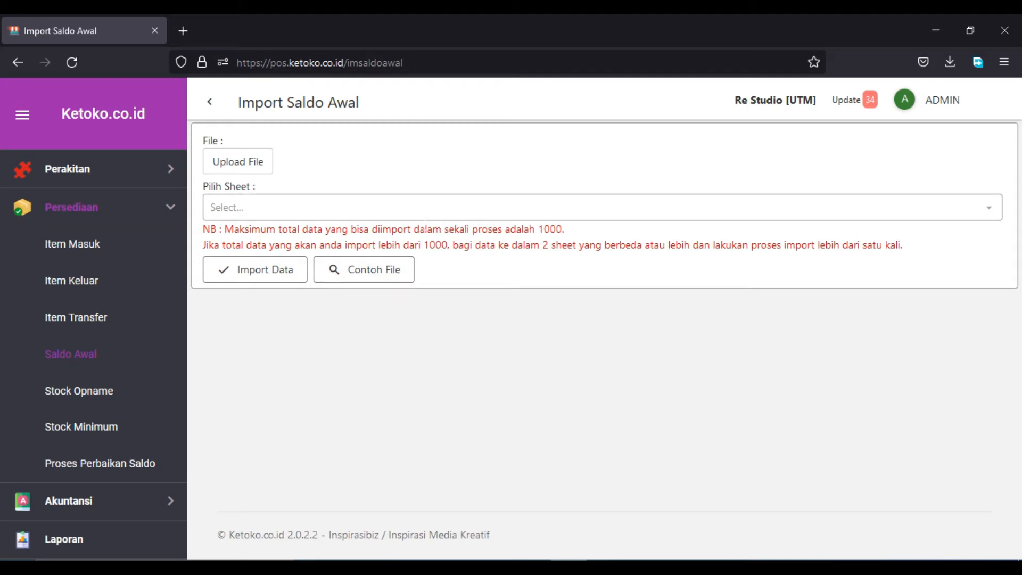
left_click(366, 273)
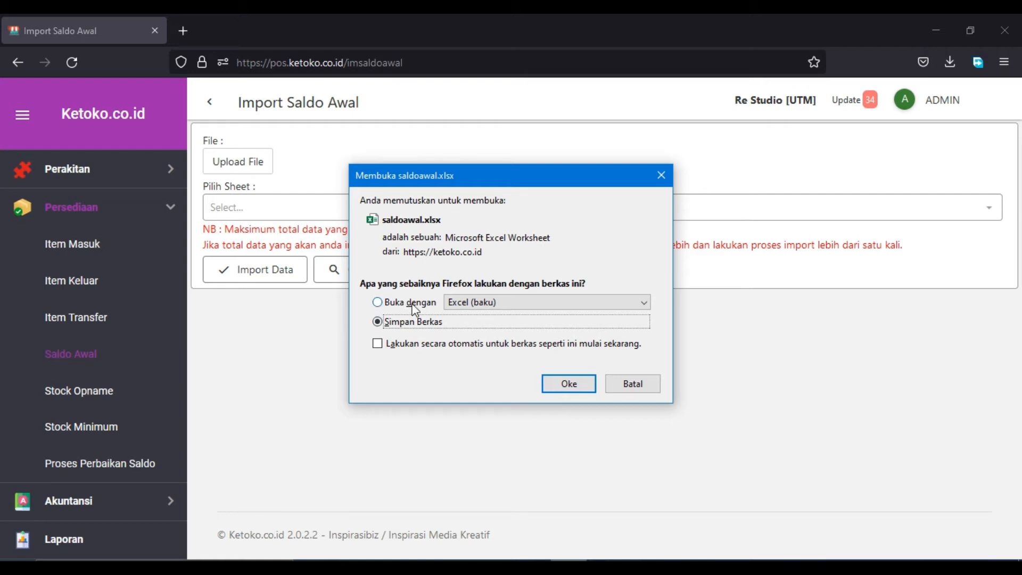
left_click(570, 388)
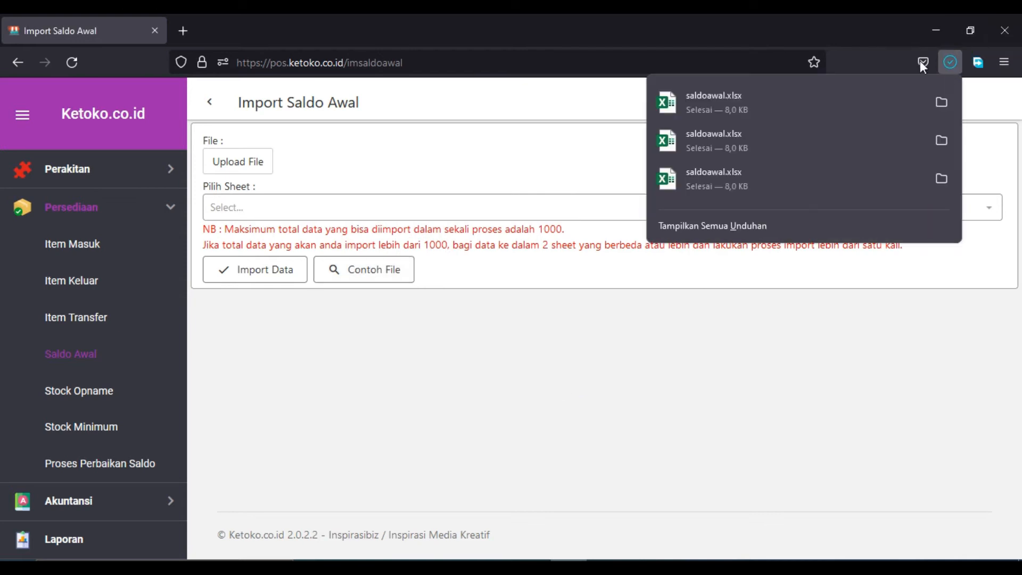
Step: Open the downloaded saldoawal.xlsx in Excel, enable editing, and show the SALDOAWAL sheet
left_click(715, 99)
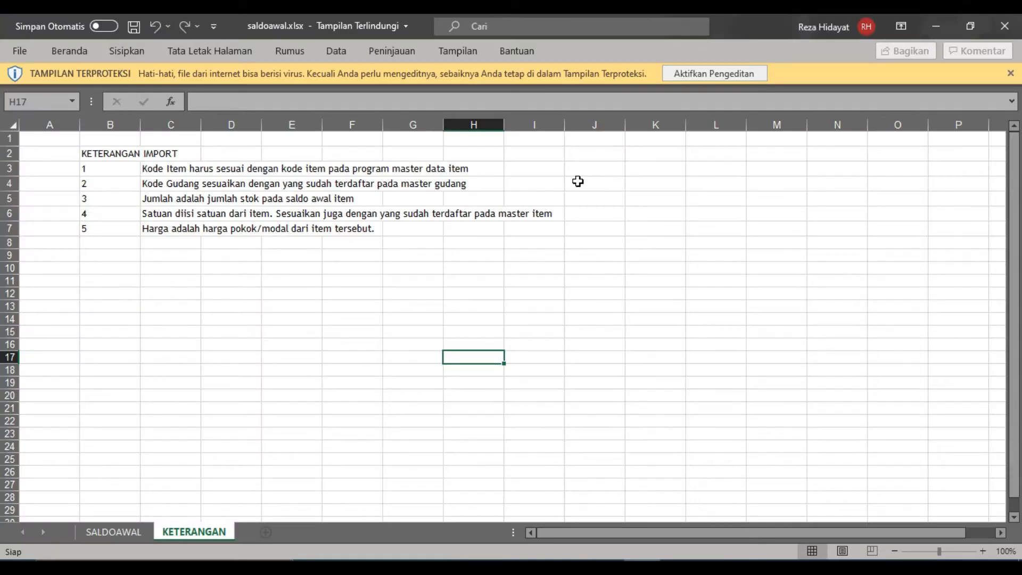
left_click(750, 74)
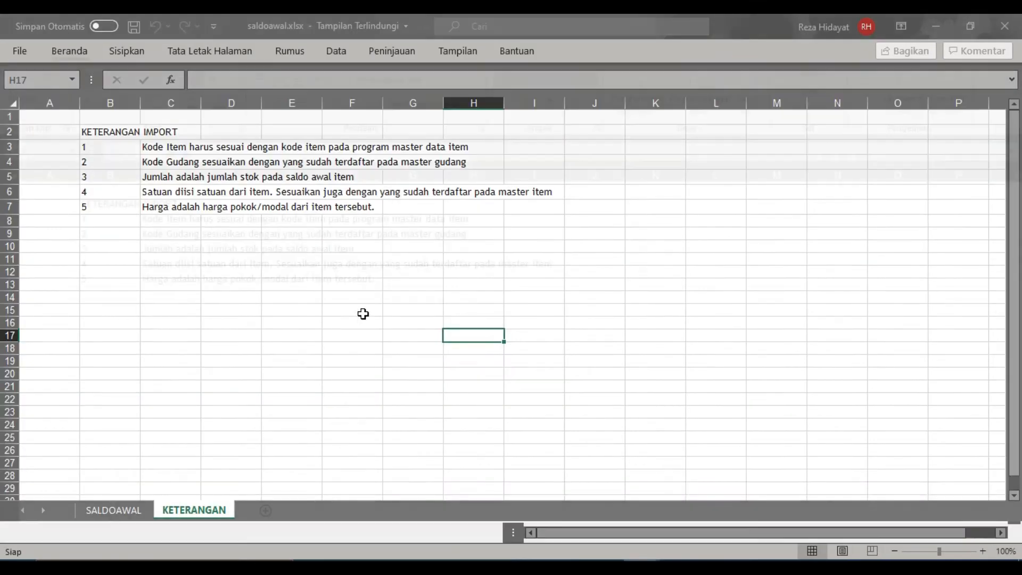
left_click(129, 529)
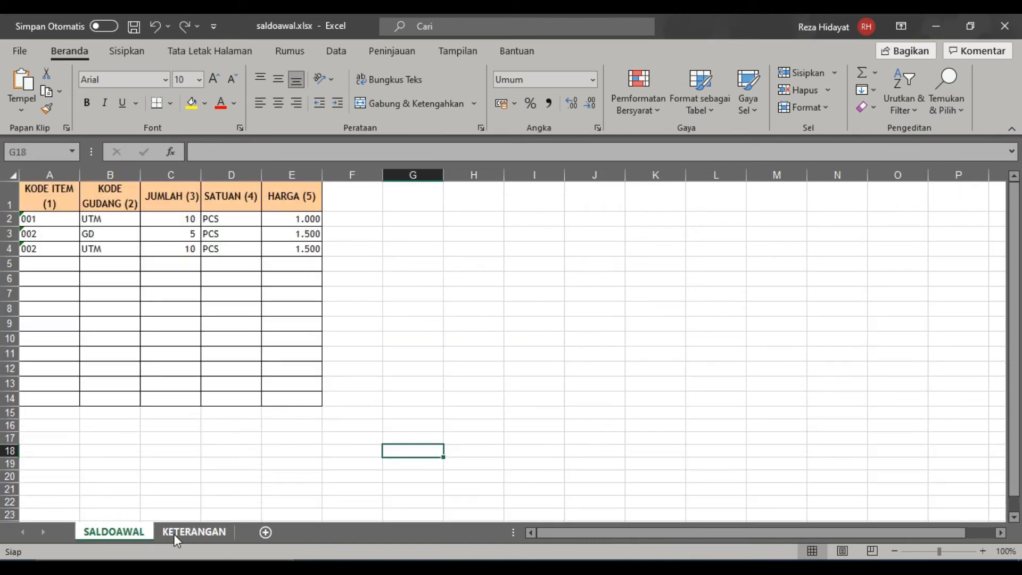
Step: Clear the sample data in A2:E4 and enter the item code IPOS0001 in cell A2
left_click_drag(59, 221, 298, 243)
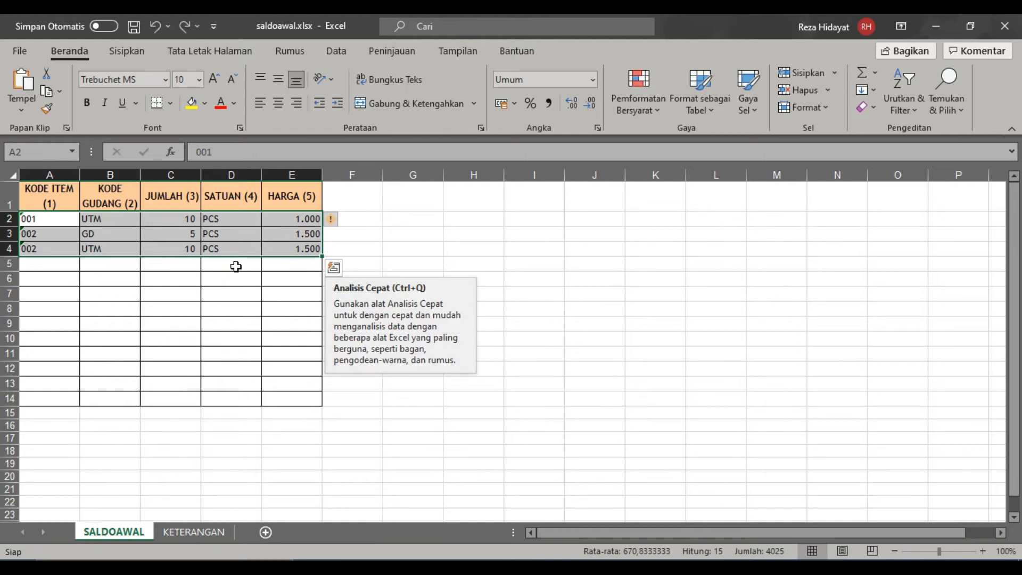
key("Delete")
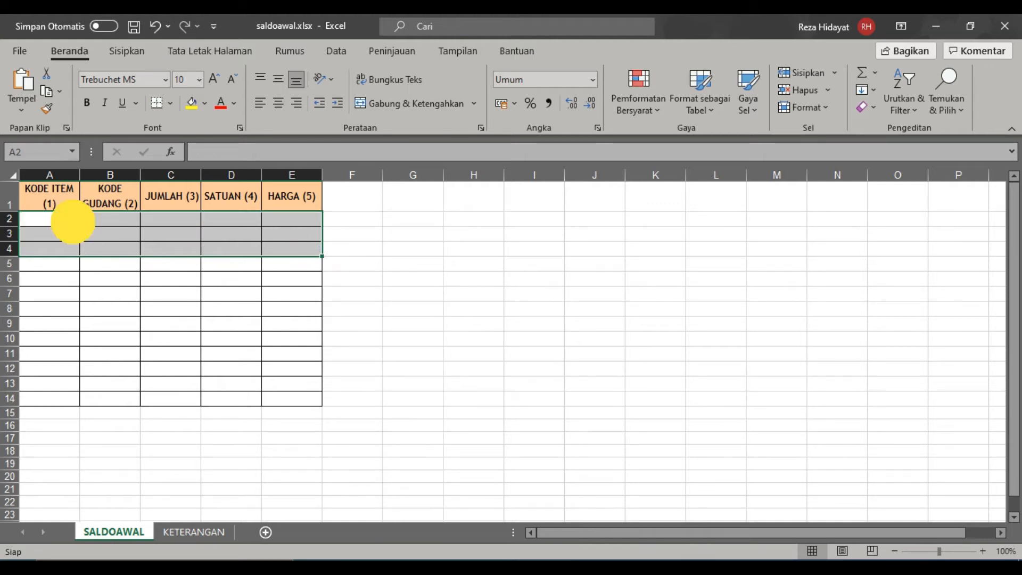
left_click(73, 221)
type("IPOS0001")
Step: Check the warehouse code shown in Ketoko, return to Excel, and enter UTM in cell B2 of saldoawal.xlsx
left_click(96, 218)
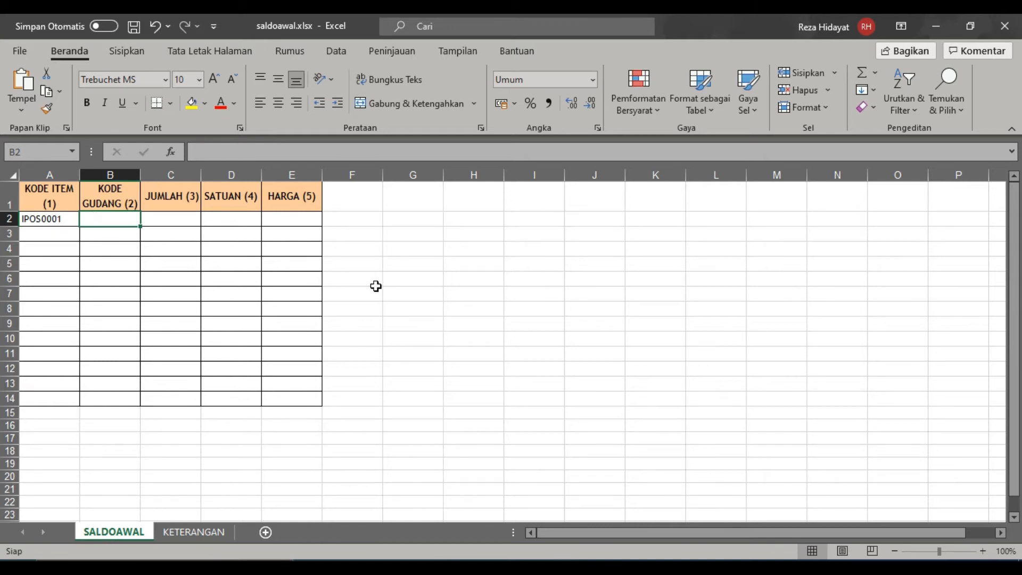
left_click(568, 568)
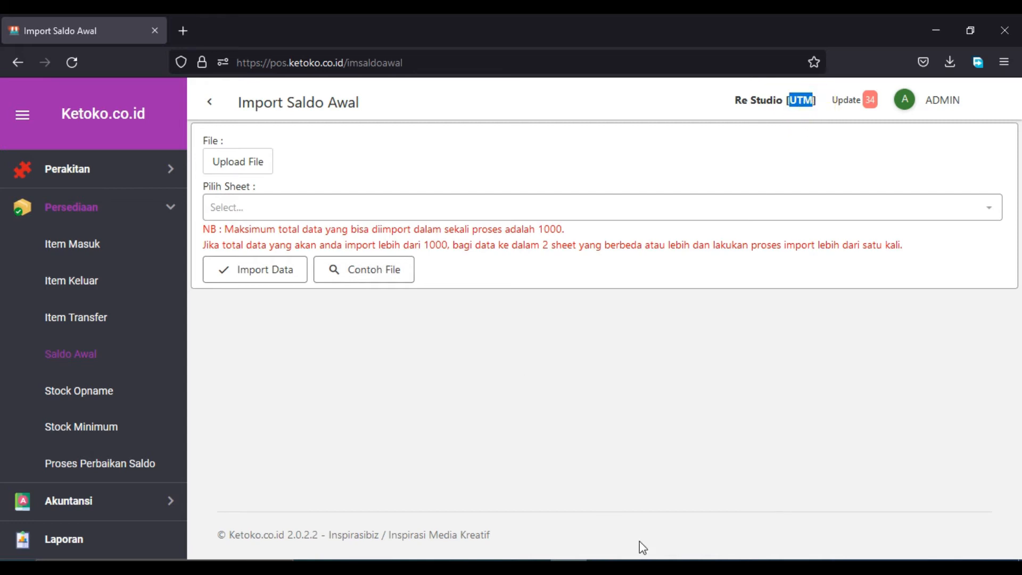
key("alt+Tab")
type("UTM")
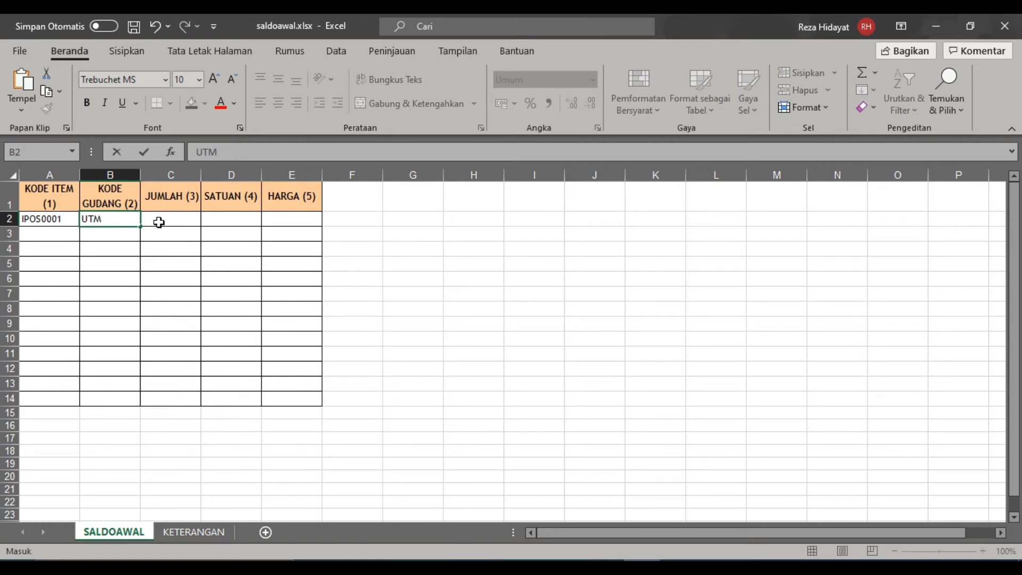
Step: Complete row 2 with quantity 6, unit PCS and price 700000
left_click(159, 222)
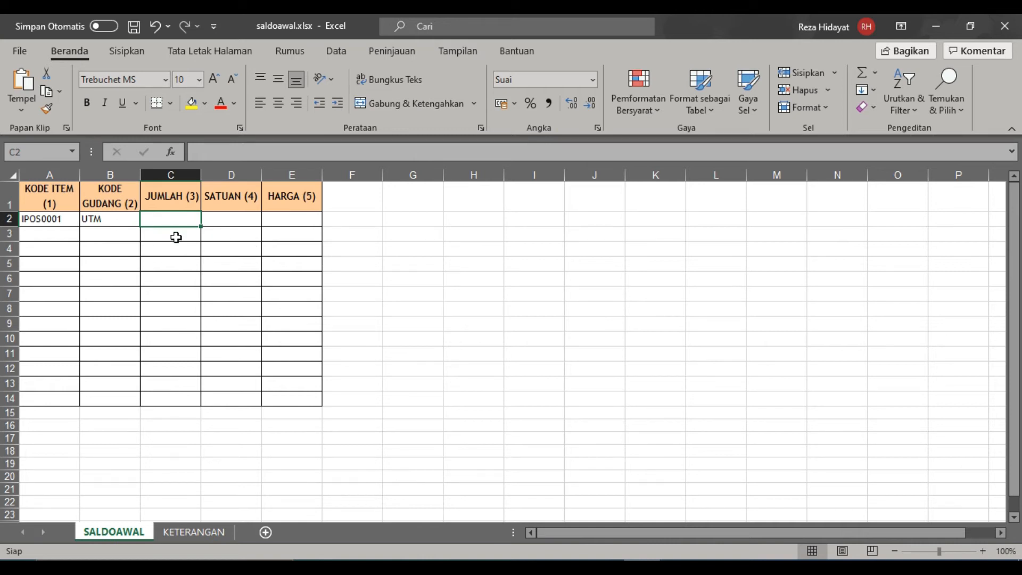
type("6")
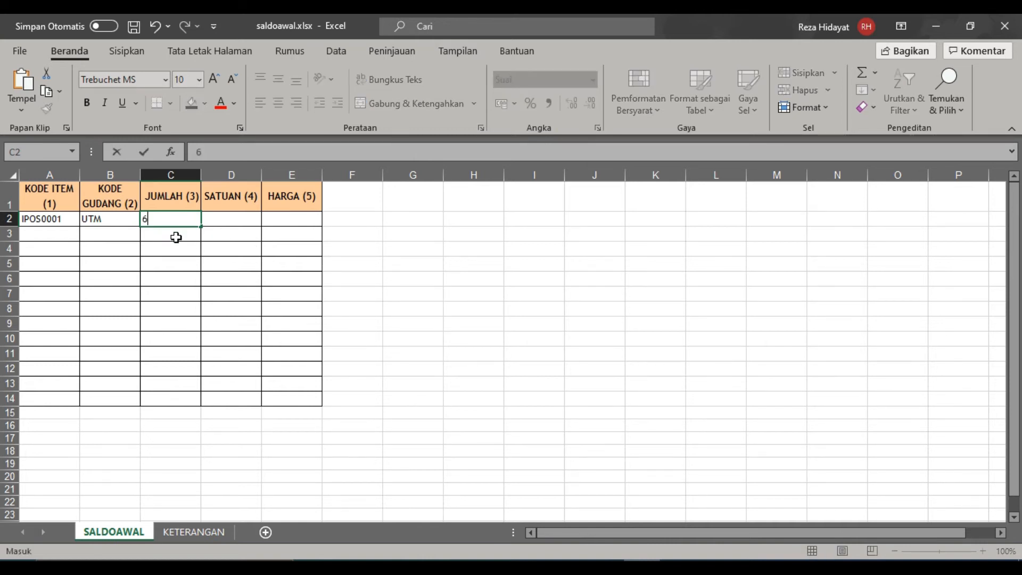
left_click(216, 219)
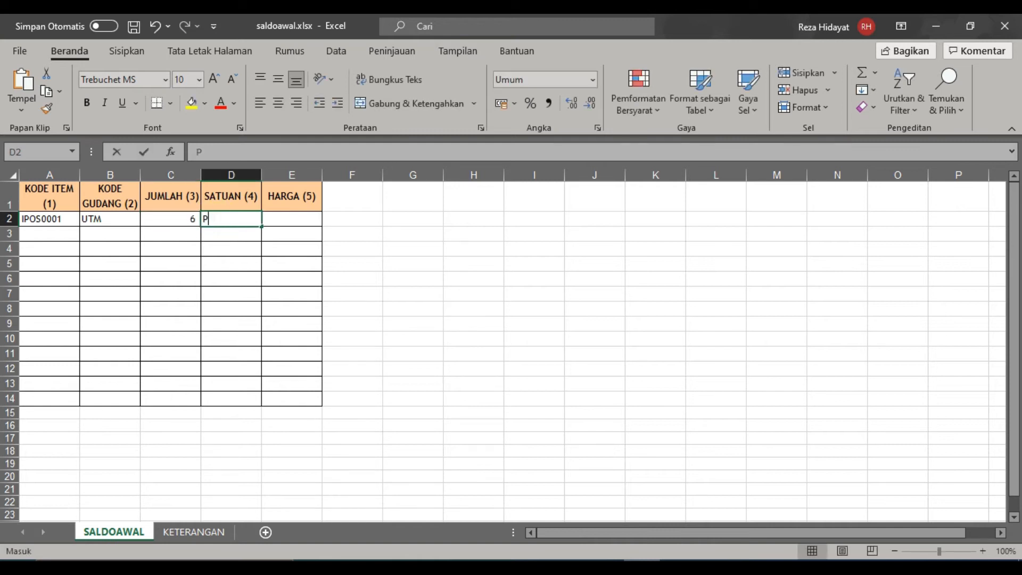
type("P")
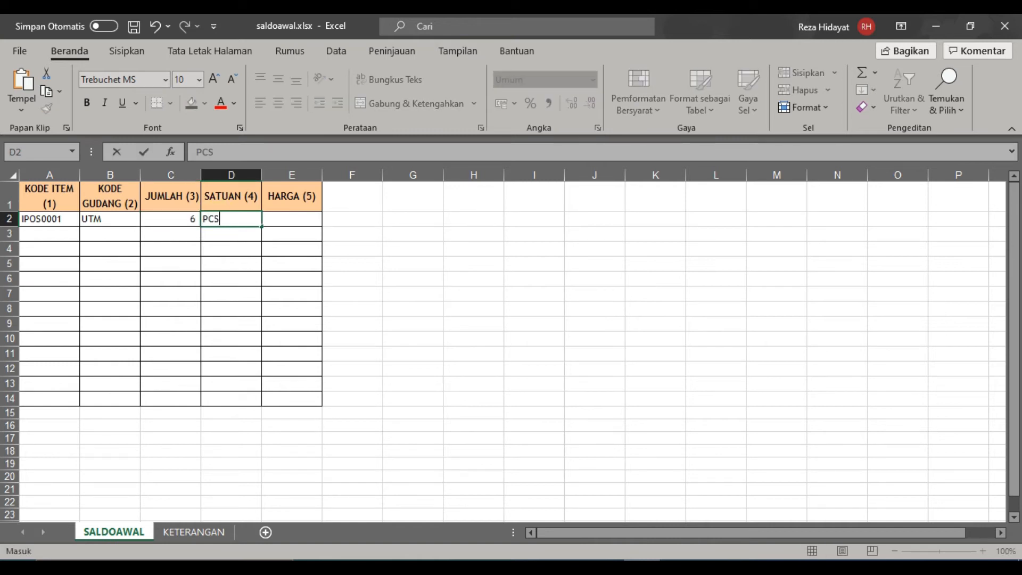
left_click(297, 221)
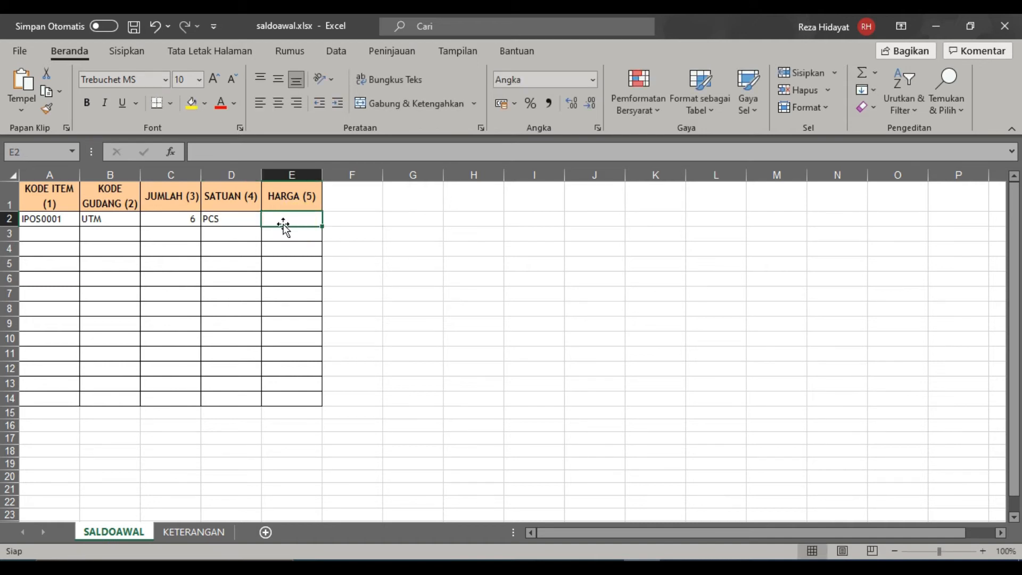
type("700.0")
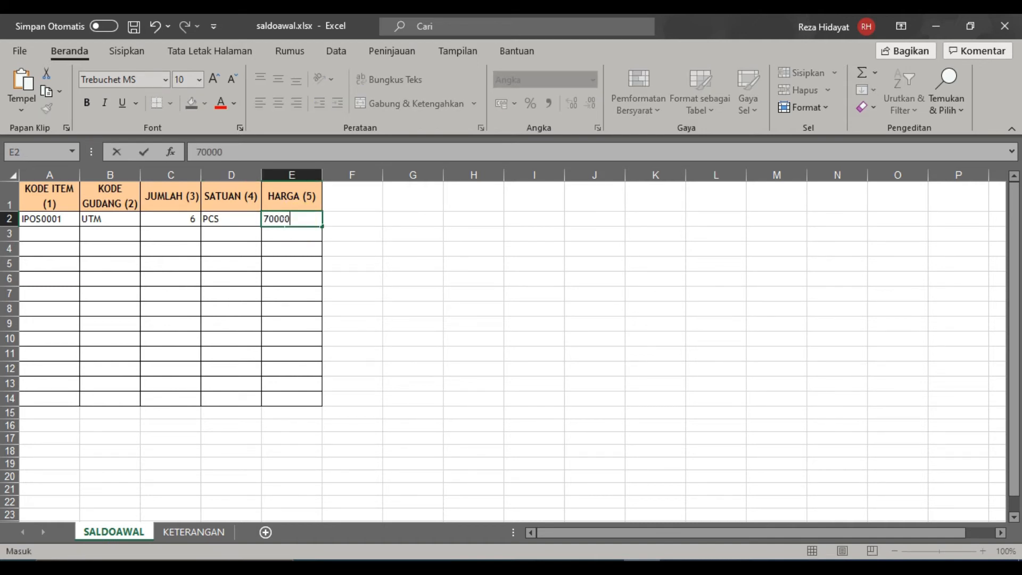
type("00")
key("Return")
Step: Change the item code in A2 to IPOS0002 and enter IPOS0003 as the item code in A3
key("Down")
key("Down")
key("Up")
key("Left")
key("Left")
key("Left")
key("Left")
key("Up")
key("Up")
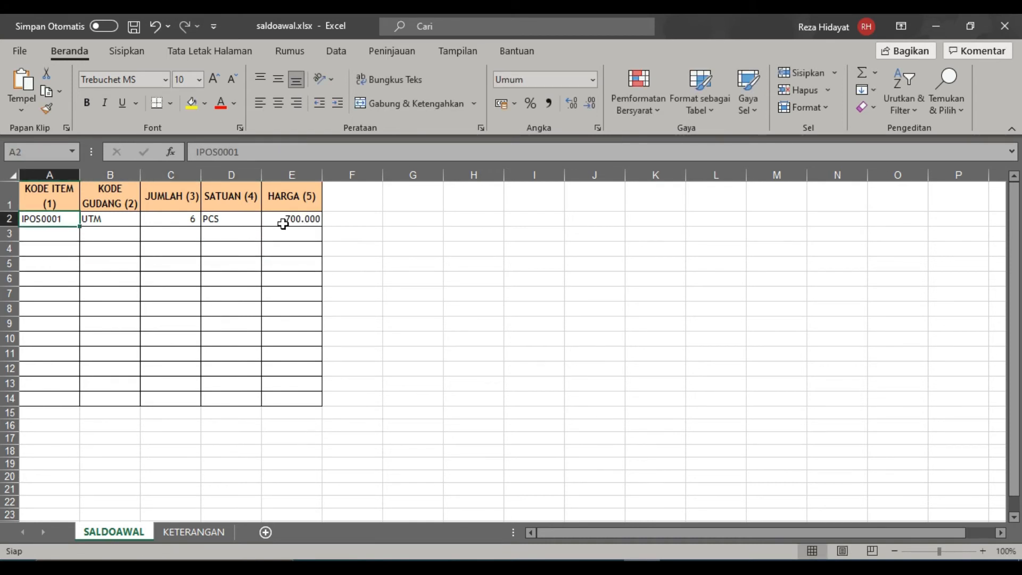
key("F2")
type("IPOS0003")
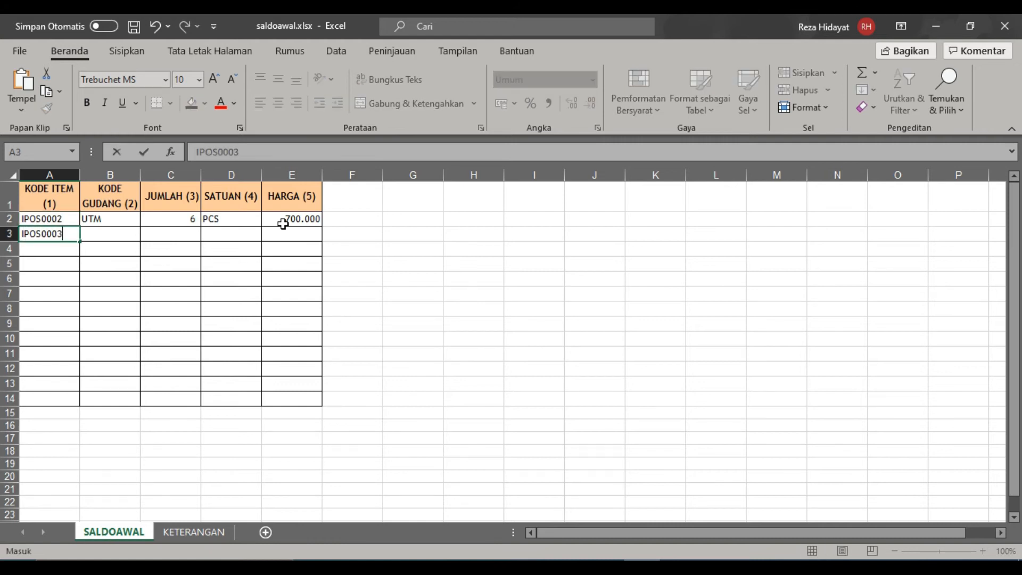
Step: Fill the rest of row 3 with warehouse UTM, quantity 3, unit PCS and price 2500000
key("Tab")
type("UTM")
key("Tab")
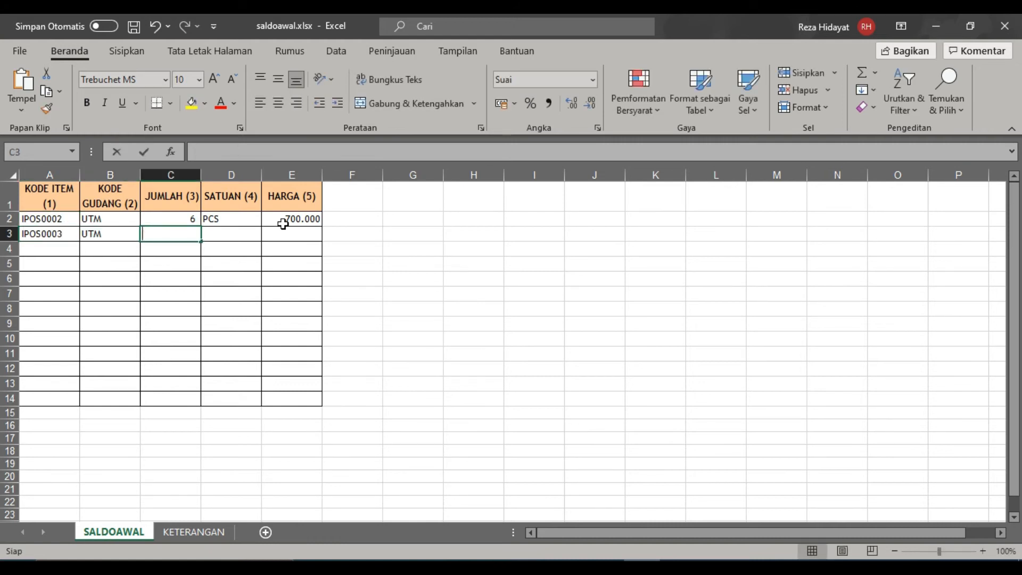
type("3")
key("Tab")
type("PCS")
key("Tab")
type("3")
key("BackSpace")
type("2500000")
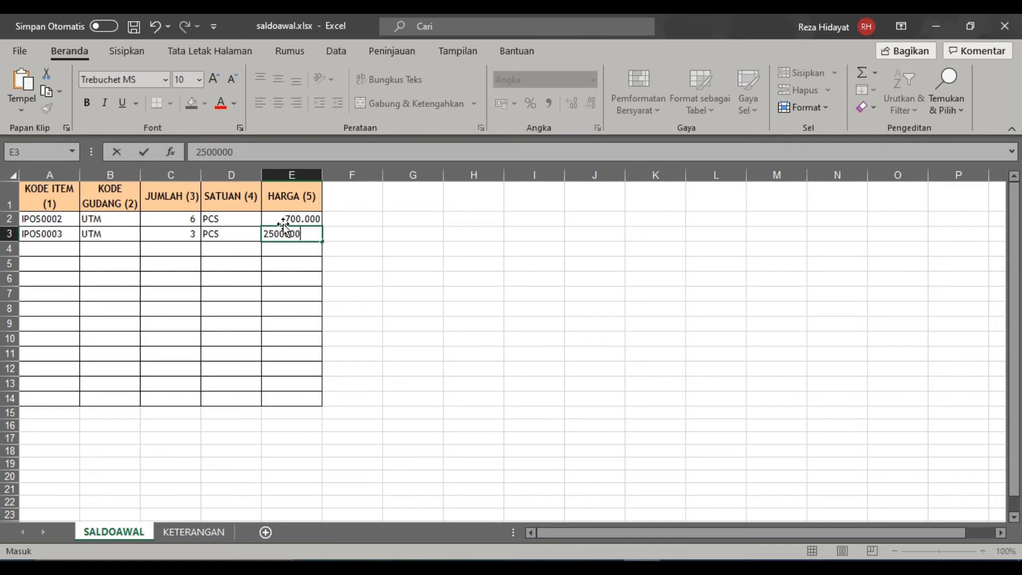
key("Return")
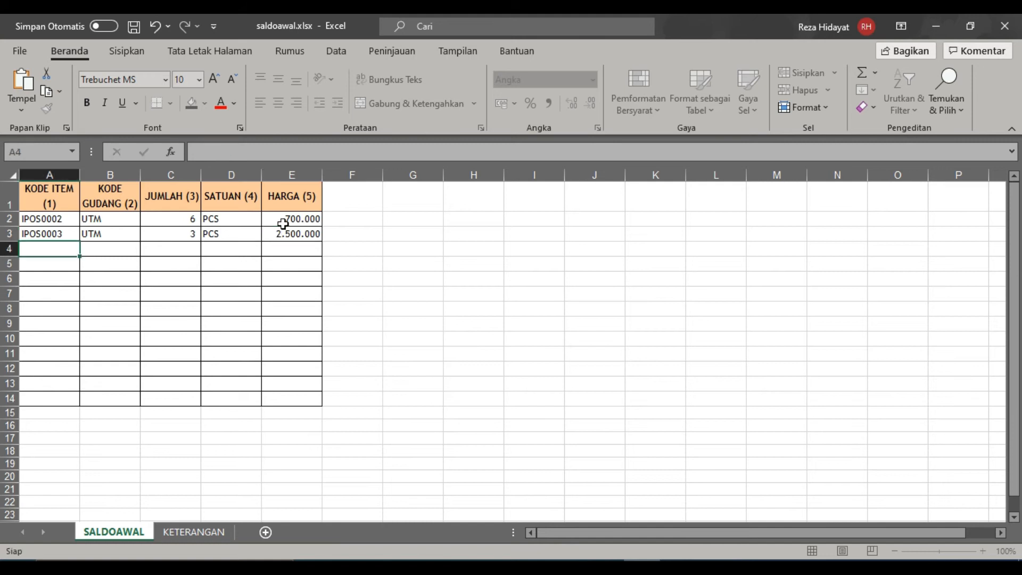
Step: Close the workbook and upload saldoawal.xlsx from the Downloads folder on Ketoko's Import Saldo Awal page
left_click(162, 230)
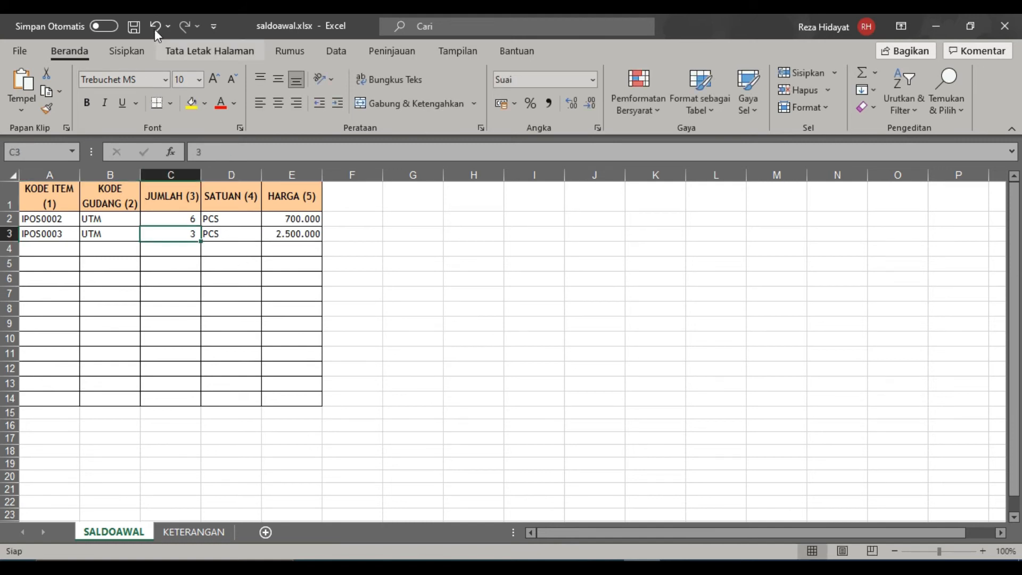
left_click(1012, 27)
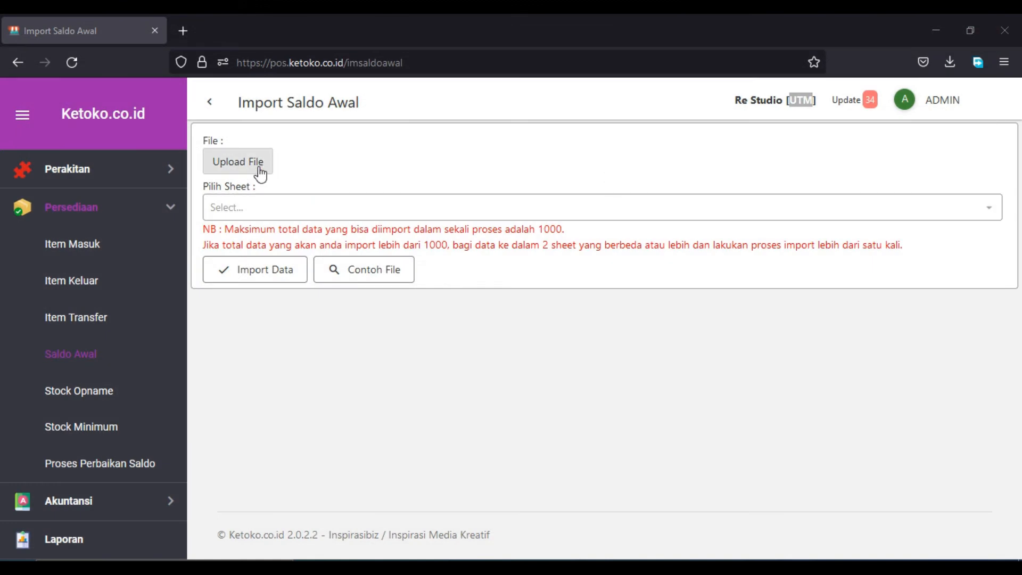
left_click(254, 168)
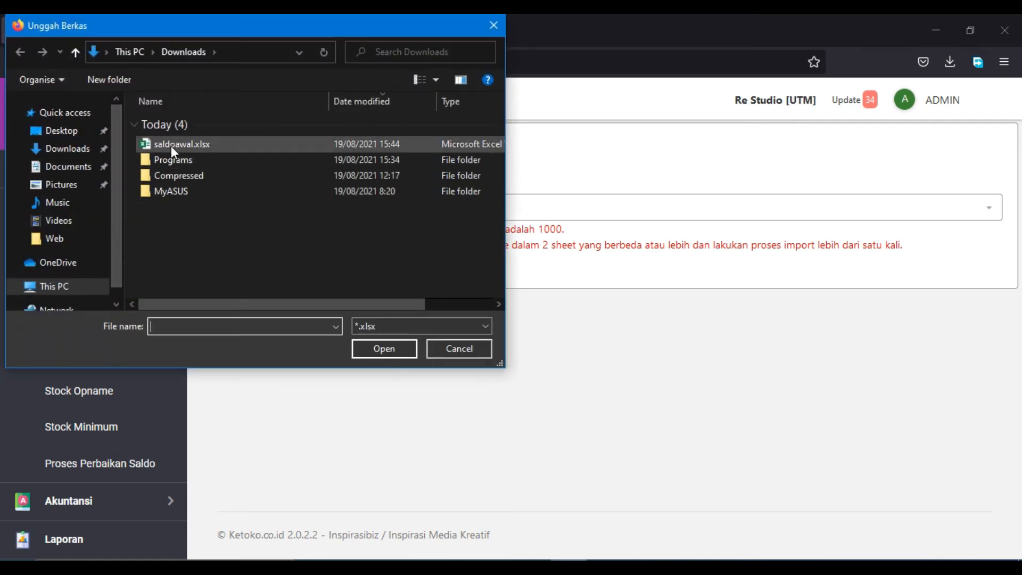
left_click(171, 142)
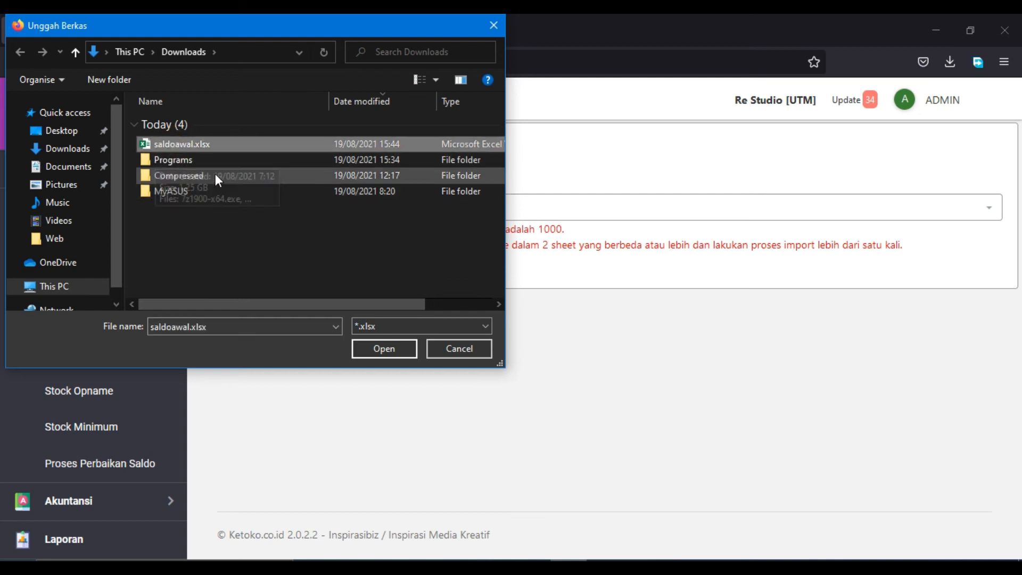
left_click(379, 349)
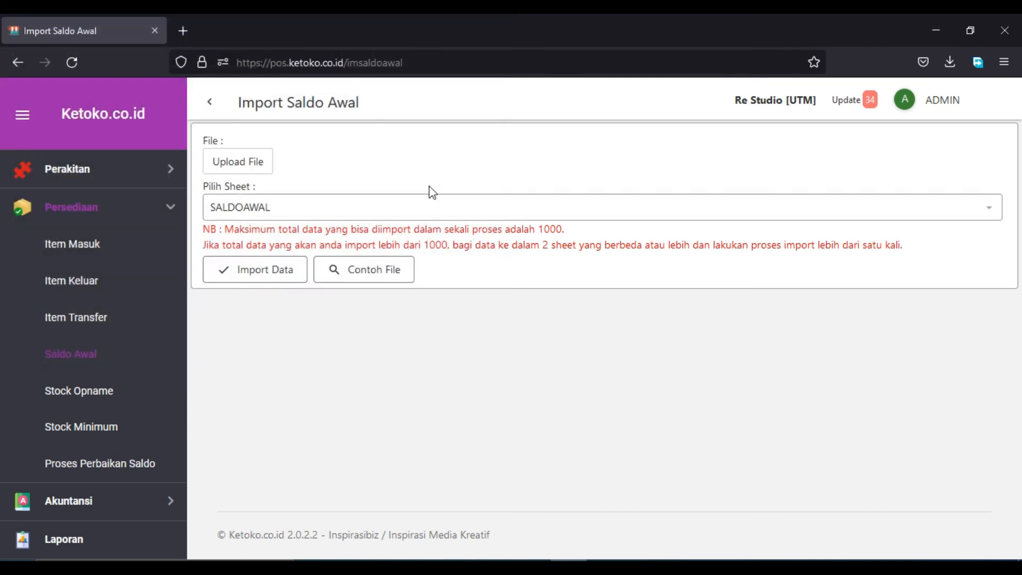
Step: Choose the SALDOAWAL sheet, import its data, and dismiss the completion message
left_click(411, 213)
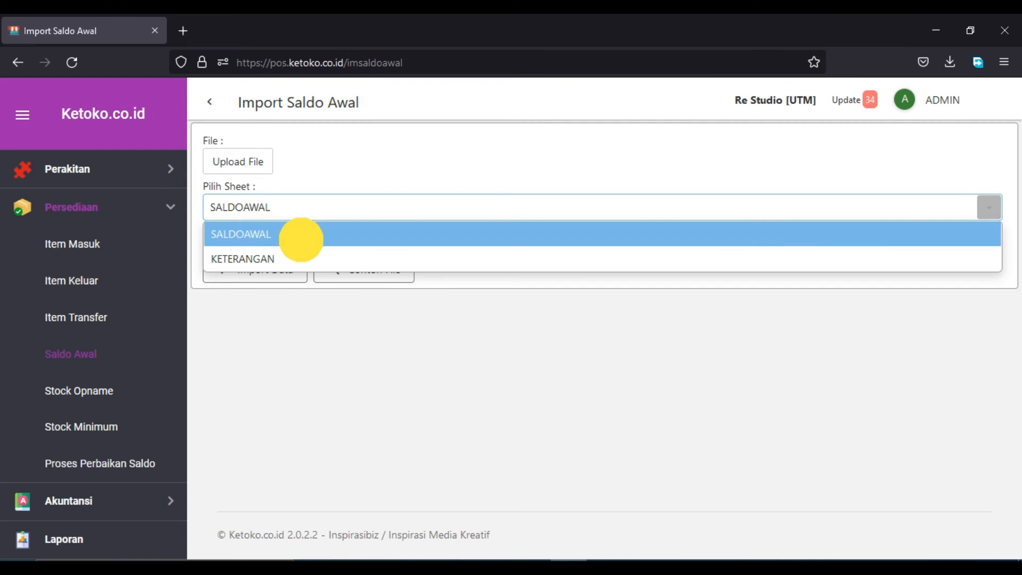
left_click(300, 240)
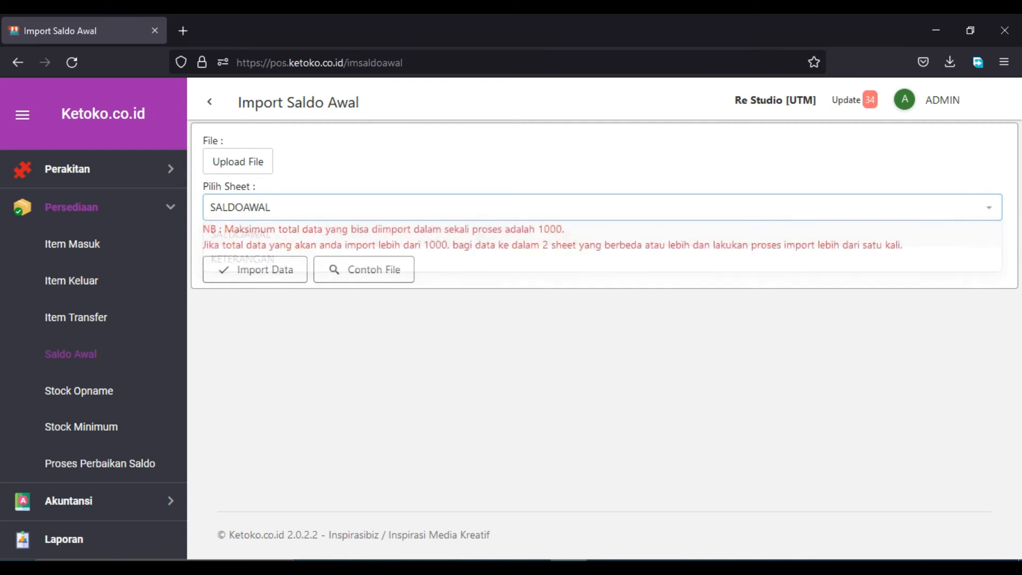
left_click(269, 274)
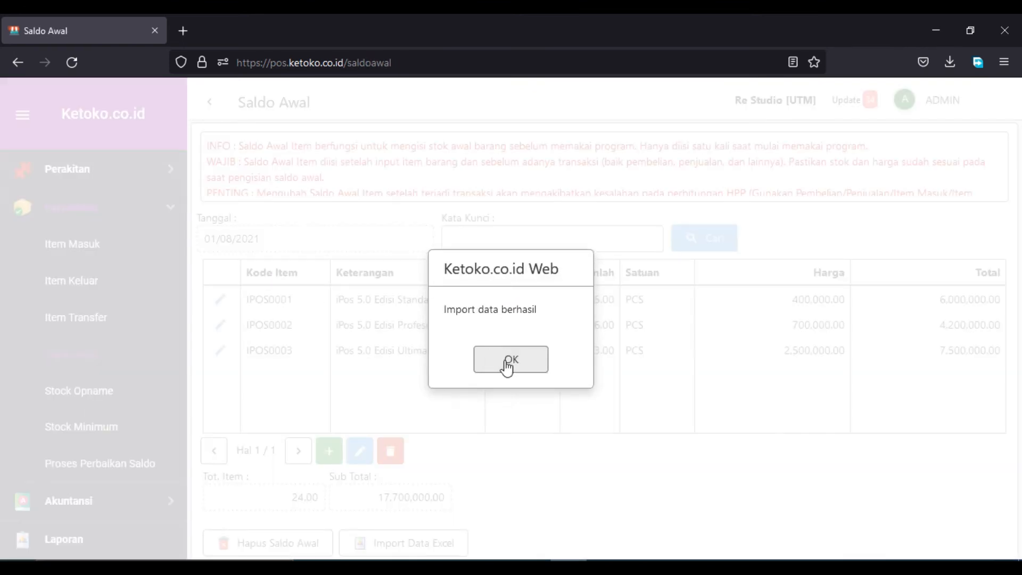
left_click(509, 362)
Step: Review the rows for IPOS0001, IPOS0002 and IPOS0003 in the Saldo Awal list after the import
left_click(406, 331)
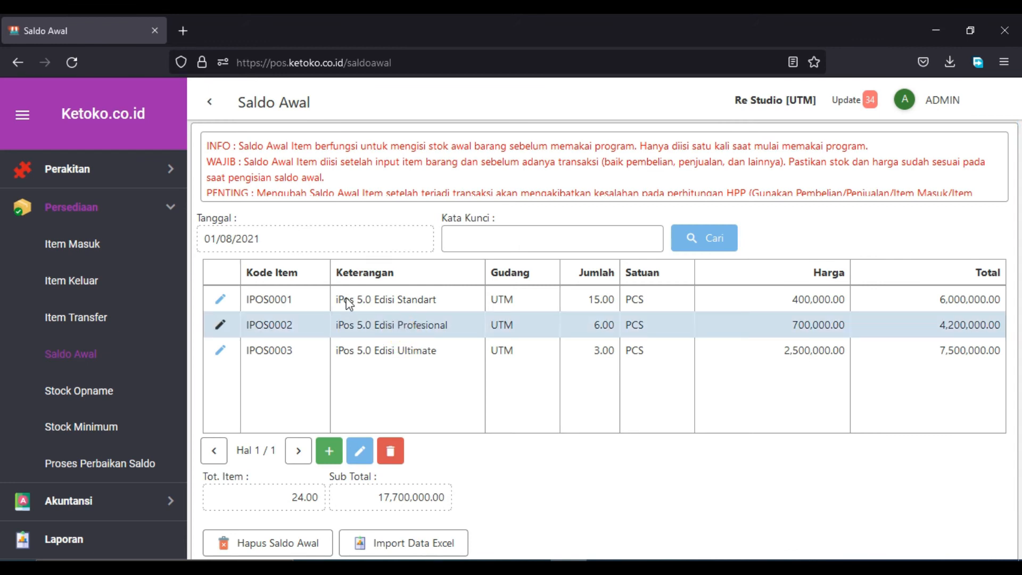
left_click(374, 349)
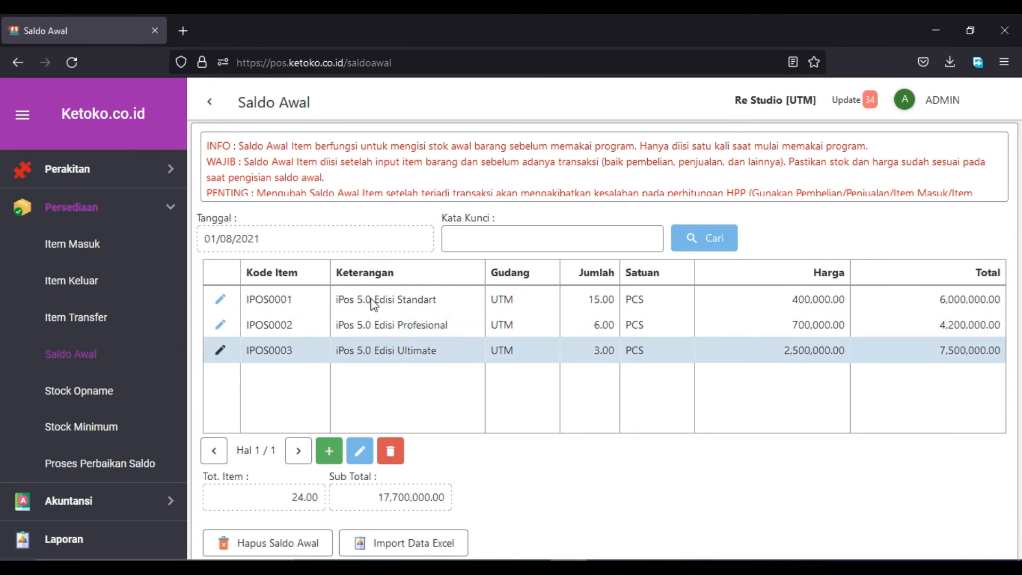
left_click(373, 303)
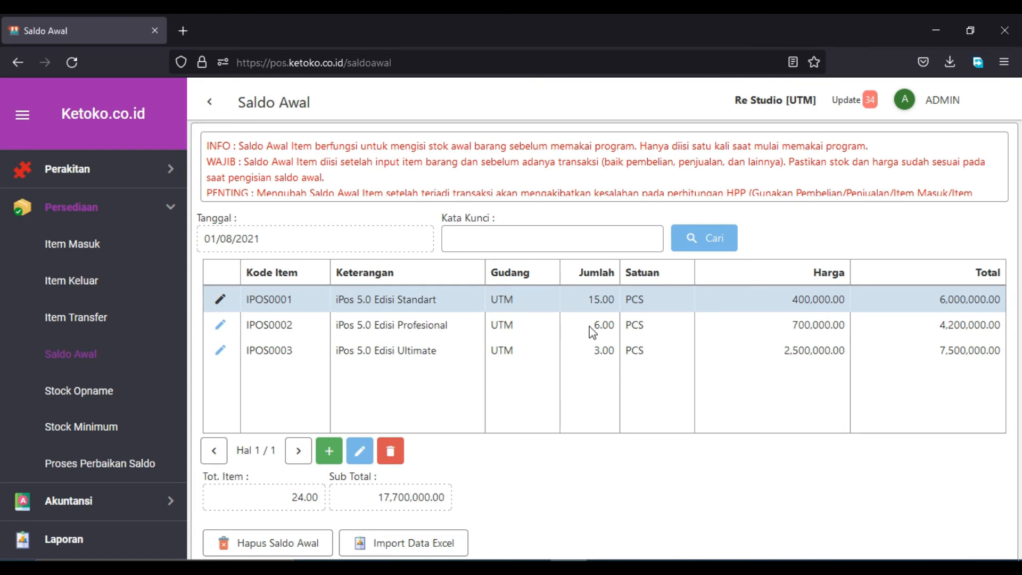
left_click(434, 329)
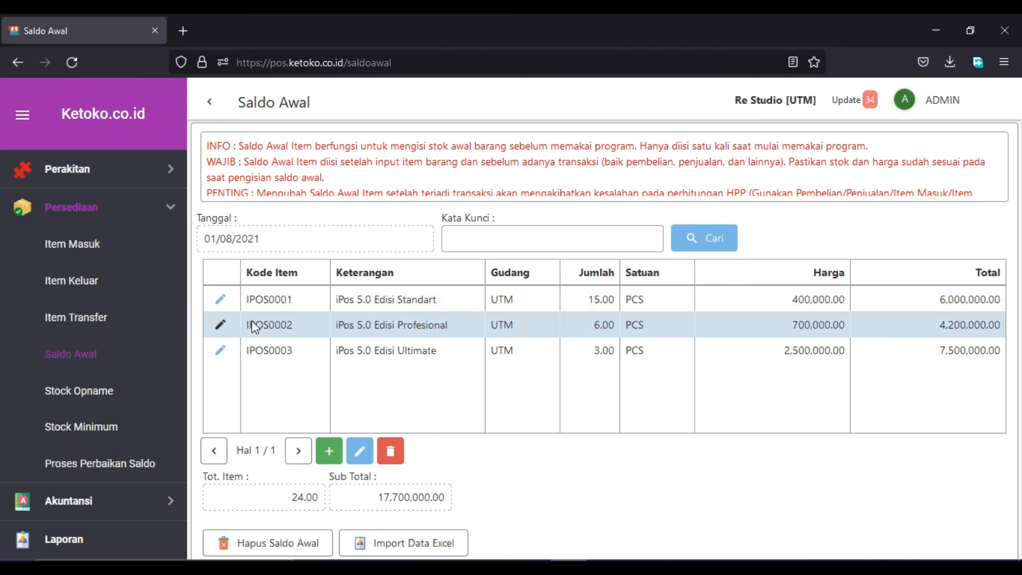
left_click(452, 353)
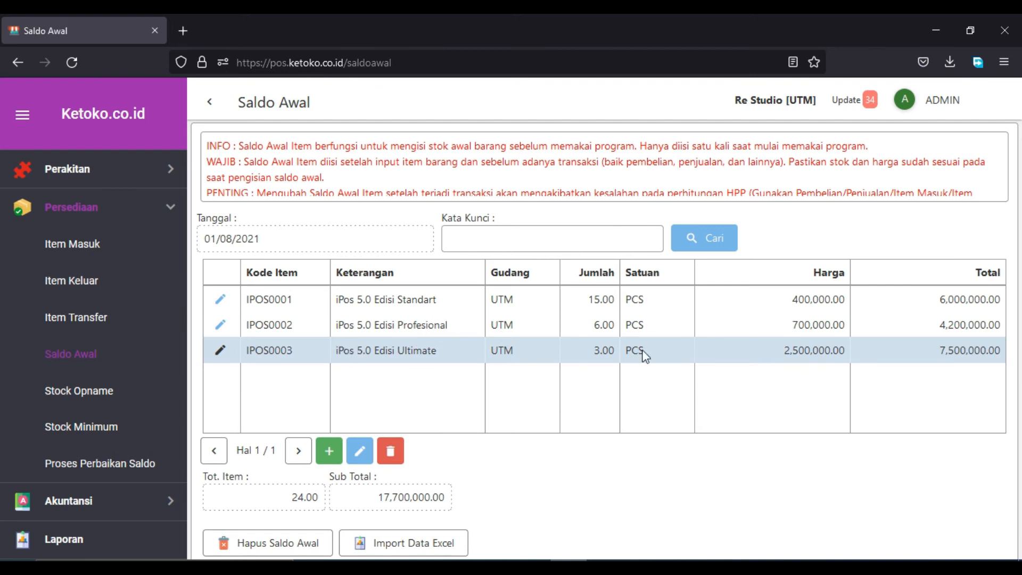
Step: Edit the IPOS0003 opening balance, set its quantity to 5, and save the change
left_click(220, 351)
left_click_drag(450, 357, 561, 352)
left_click(450, 358)
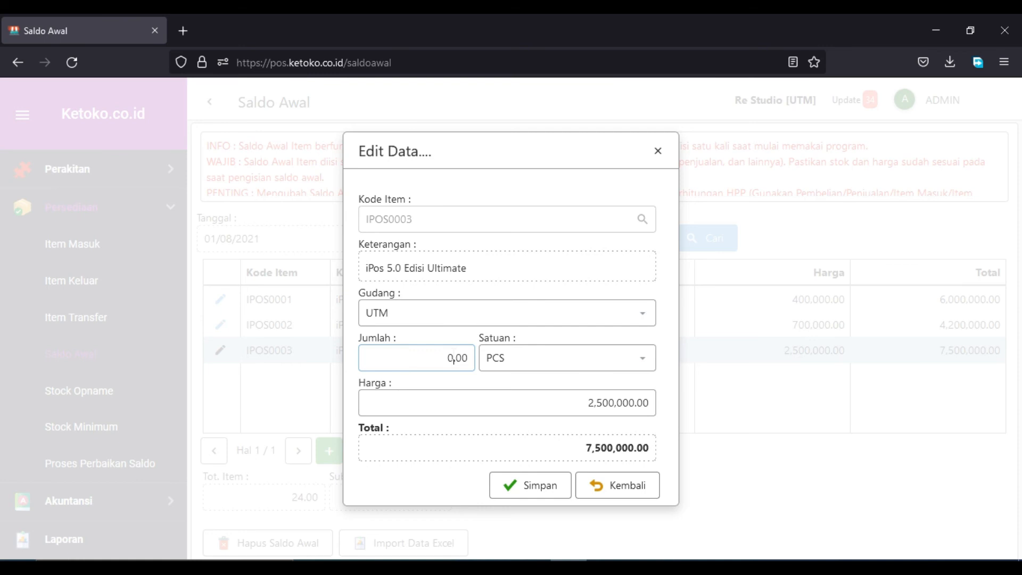
left_click(490, 432)
left_click(528, 487)
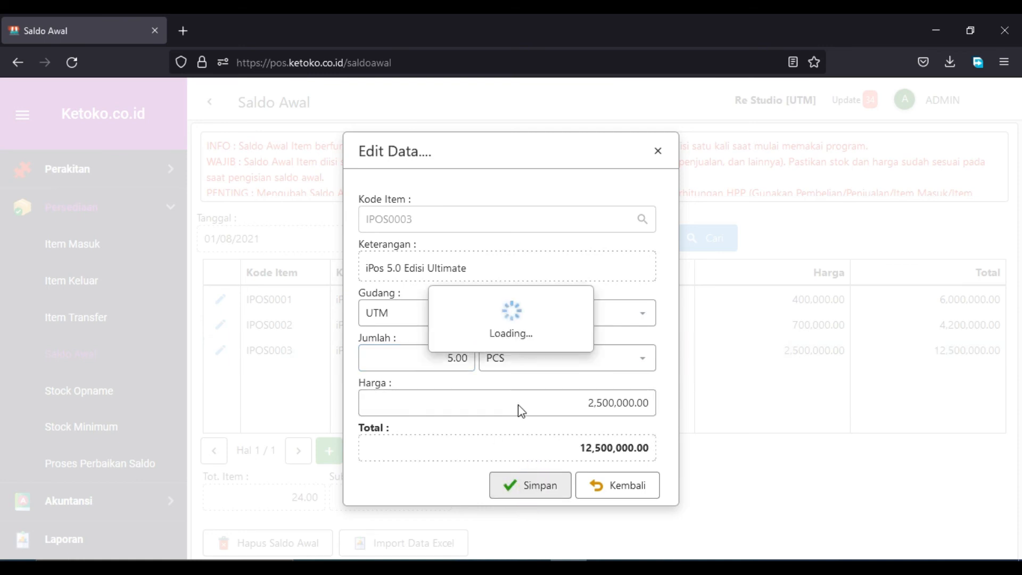
left_click(511, 360)
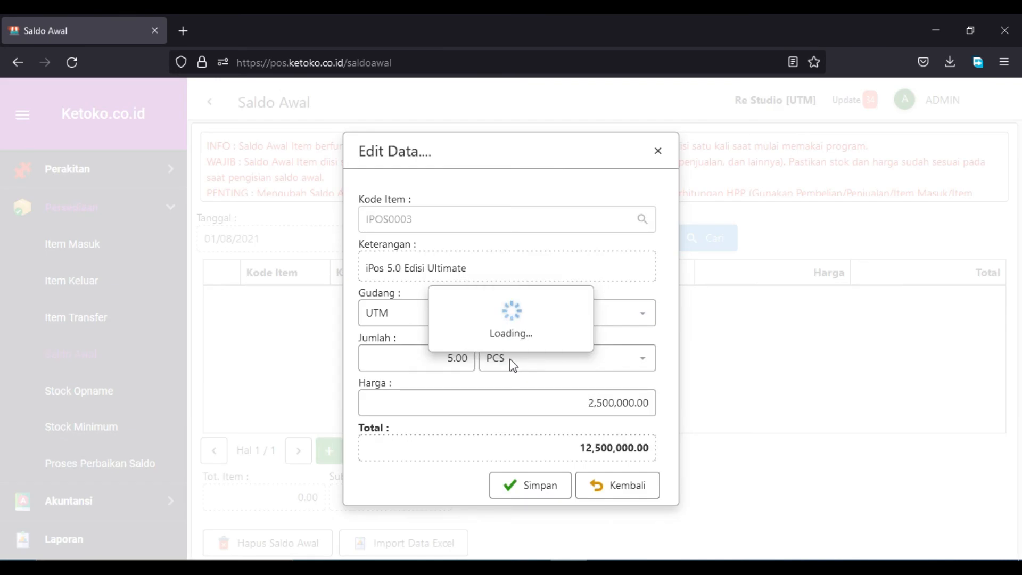
Step: Open the Daftar Item page in the master data and check the stock of IPOS0003
scroll(93, 213, "up", 3)
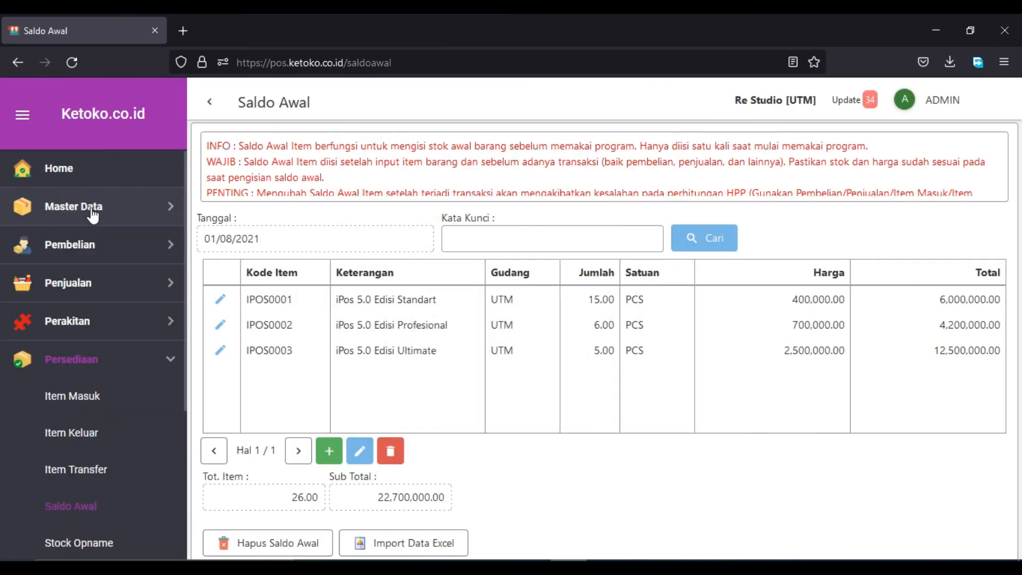
left_click(93, 213)
left_click(111, 239)
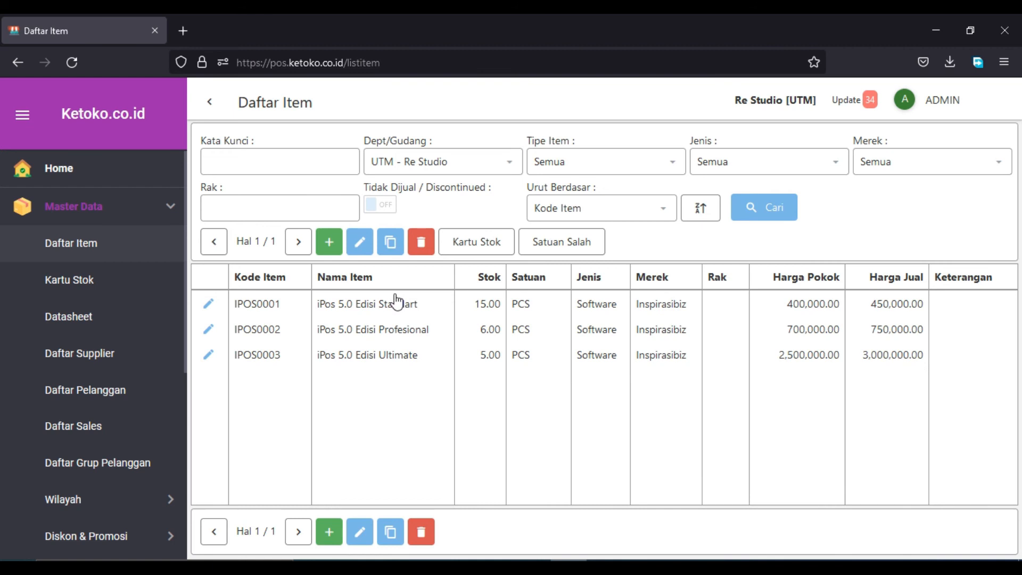
left_click(480, 355)
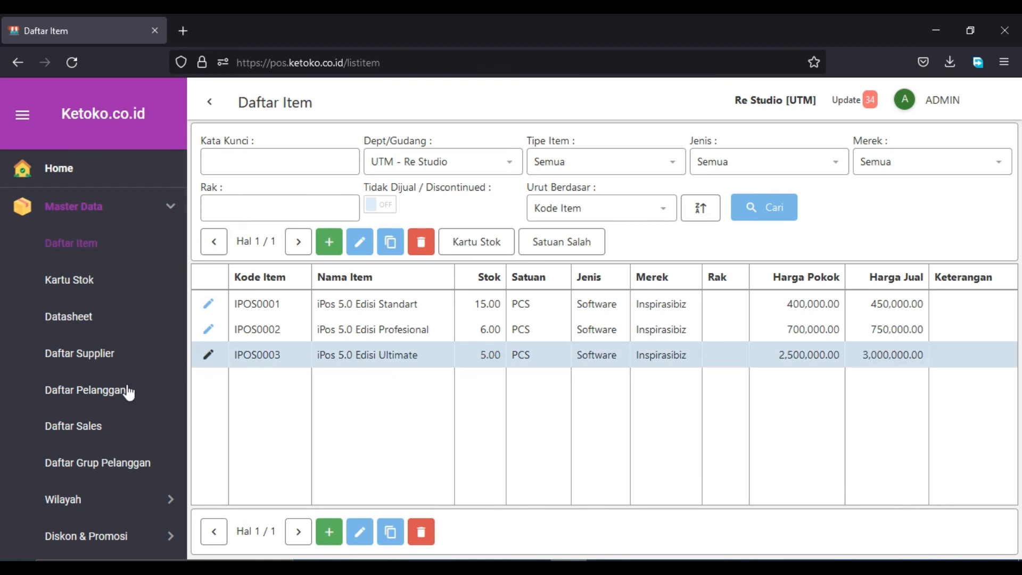
Step: Go back to the Saldo Awal page in the inventory section
scroll(106, 396, "down", 5)
left_click(107, 417)
scroll(133, 394, "down", 4)
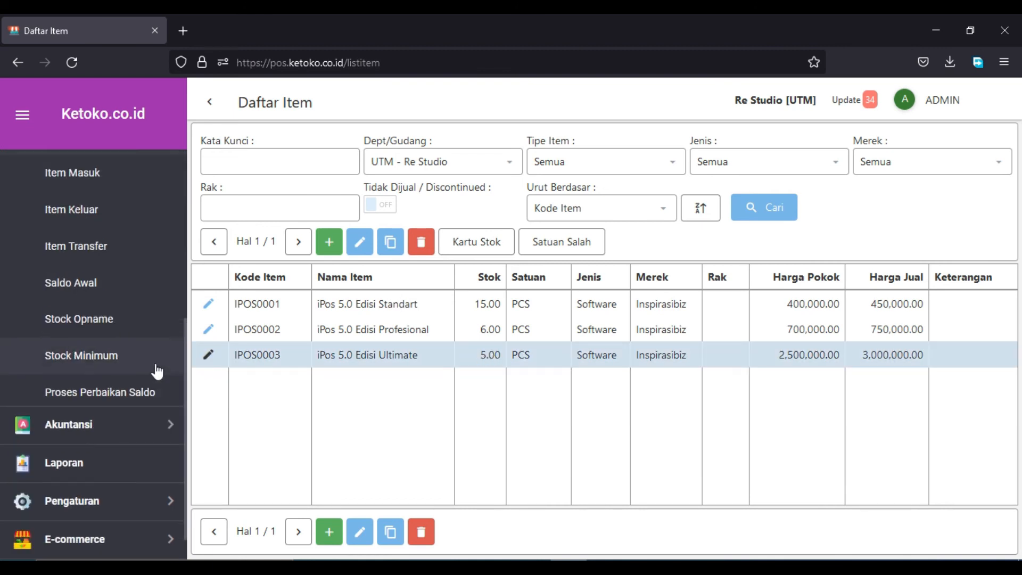
left_click(113, 281)
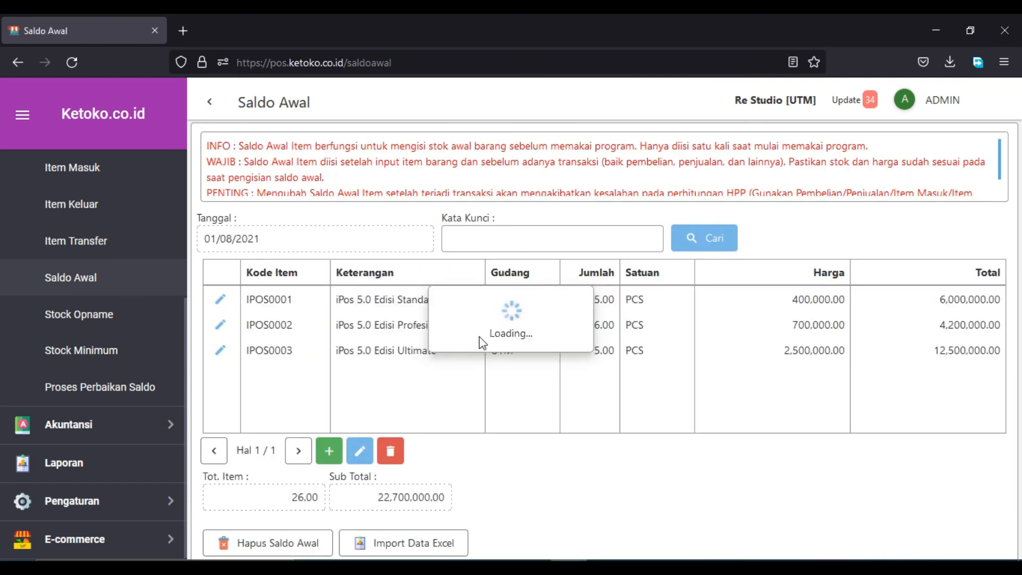
Step: Delete the IPOS0002 (iPos 5.0 Edisi Profesional) entry from the Saldo Awal list and confirm the deletion
left_click(420, 326)
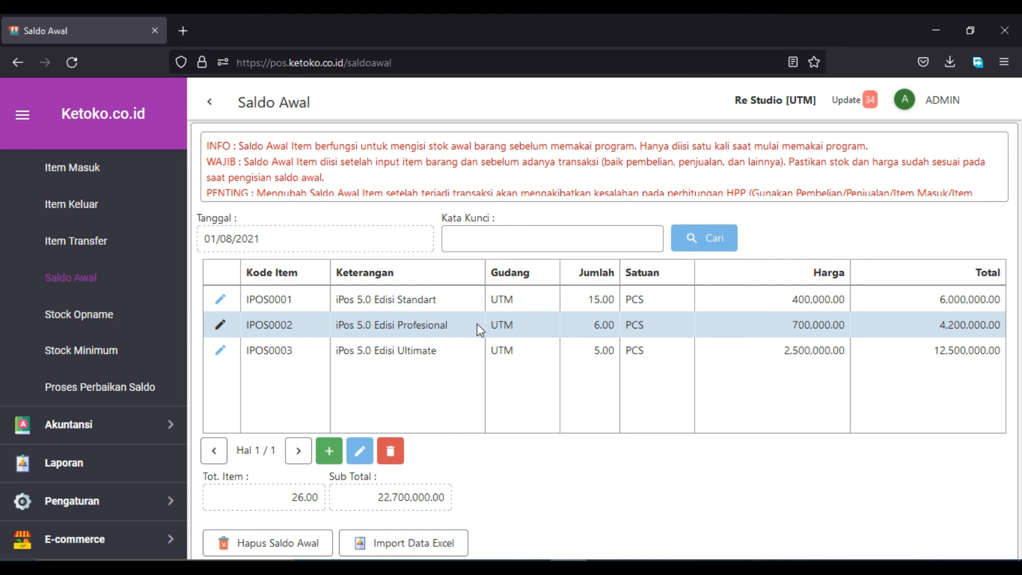
left_click(417, 303)
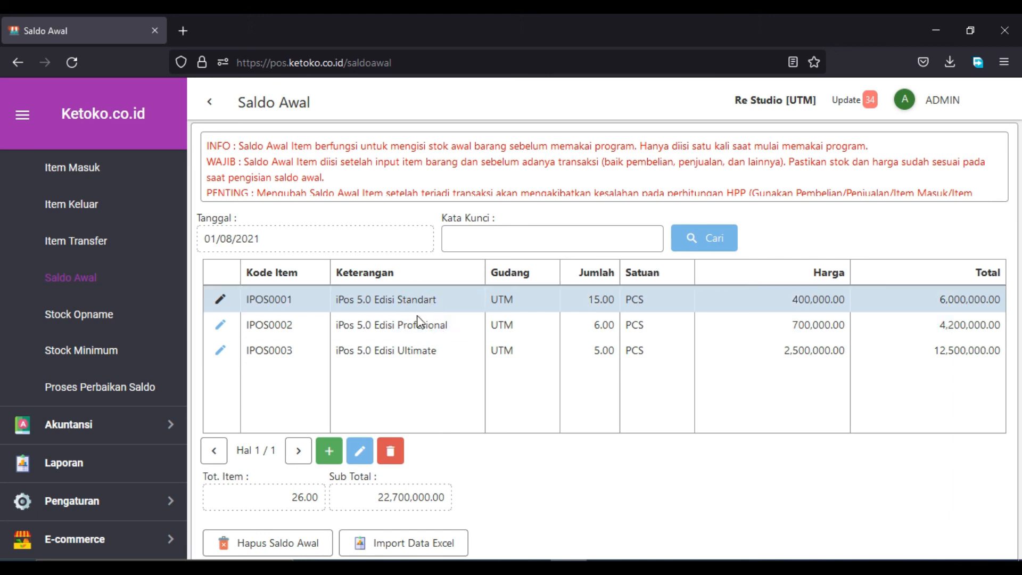
left_click(419, 319)
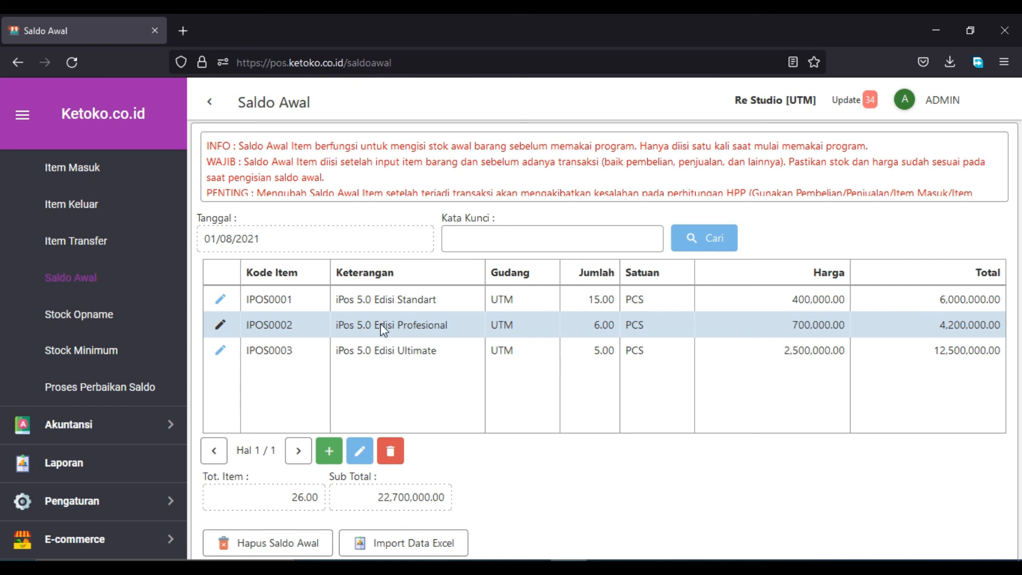
left_click(394, 303)
left_click(394, 323)
left_click(378, 323)
left_click(395, 455)
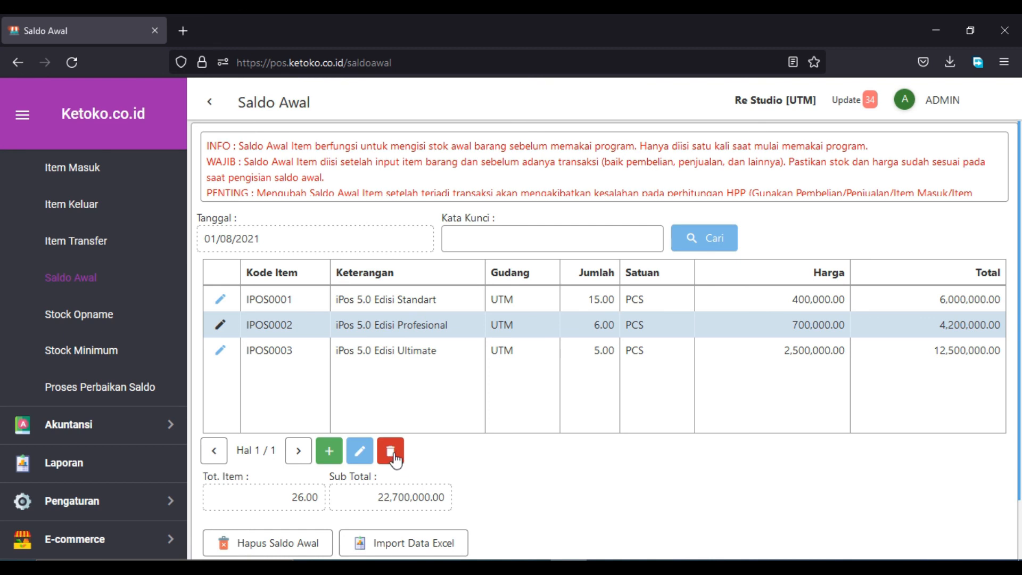
left_click(395, 457)
left_click(473, 363)
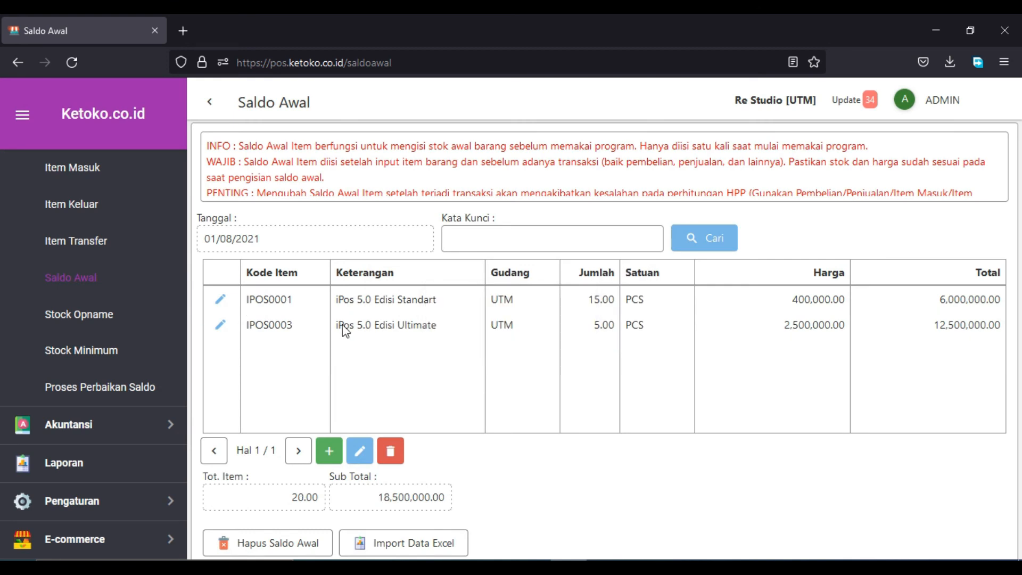
Step: Open the Daftar Item page in the master data and check the stock of IPOS0002
left_click(288, 333)
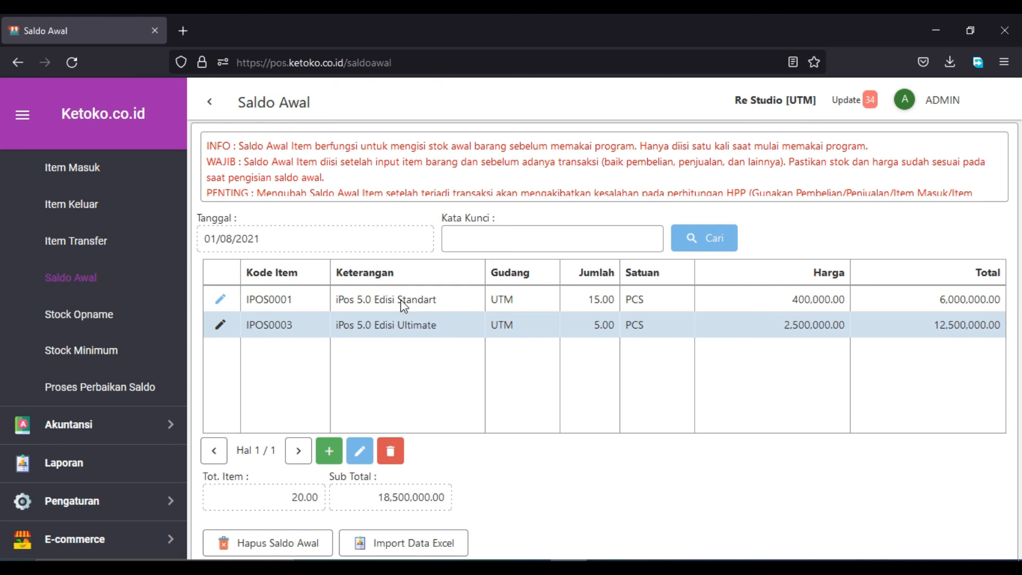
scroll(90, 251, "up", 3)
left_click(82, 207)
left_click(81, 244)
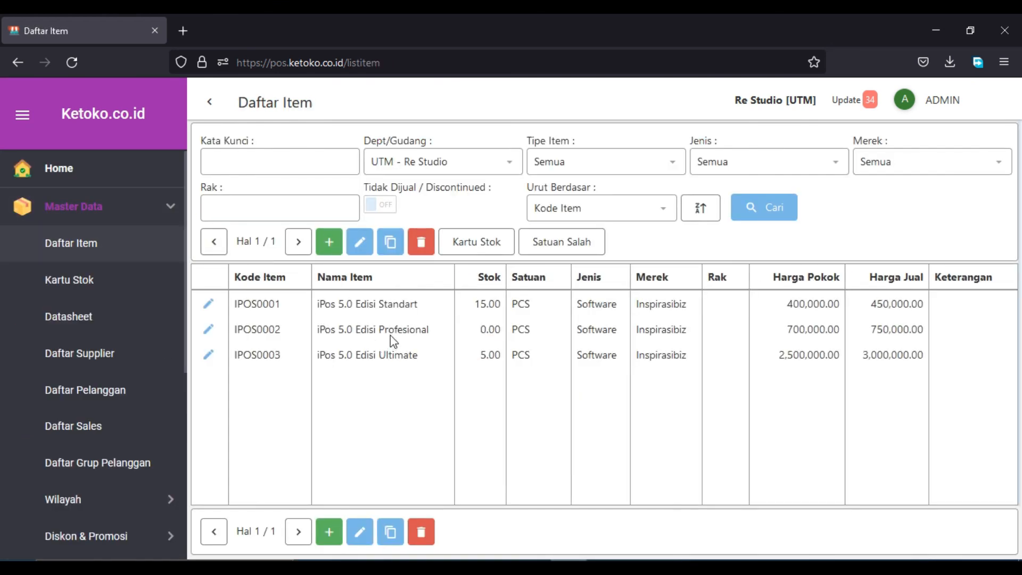
left_click(393, 338)
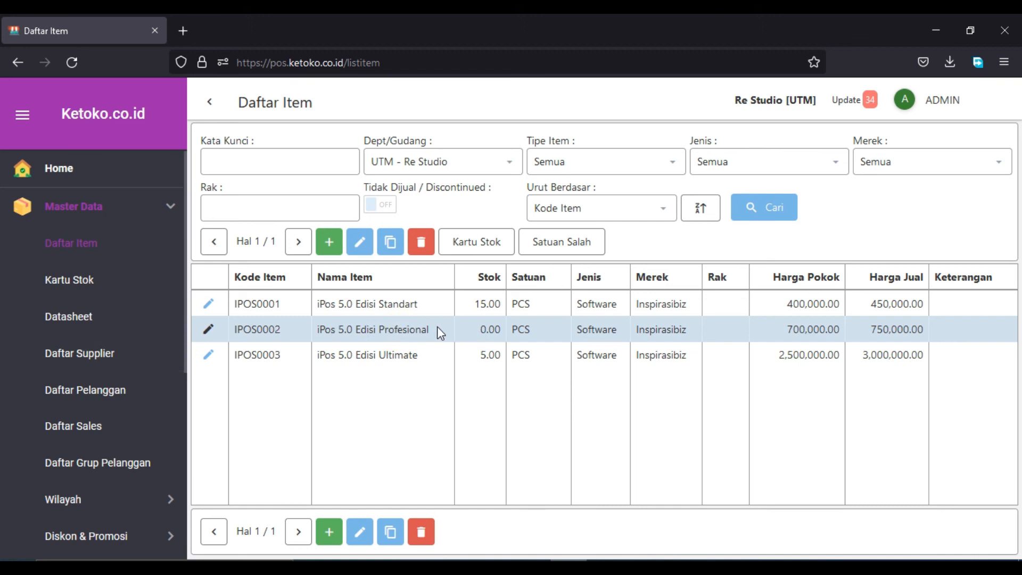
Step: Return from the item list to the Saldo Awal page under Persediaan
scroll(80, 397, "down", 5)
left_click(109, 382)
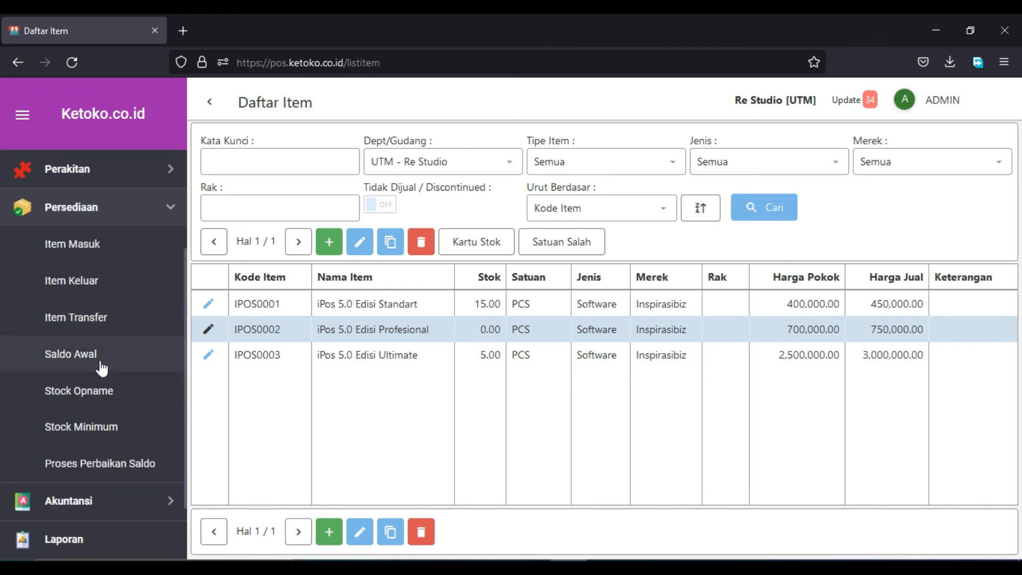
left_click(101, 366)
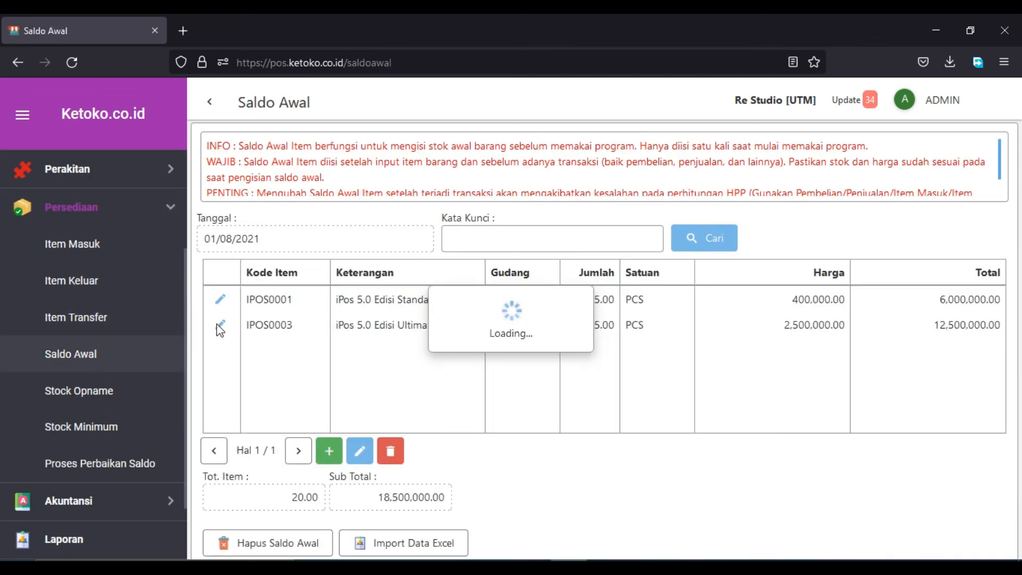